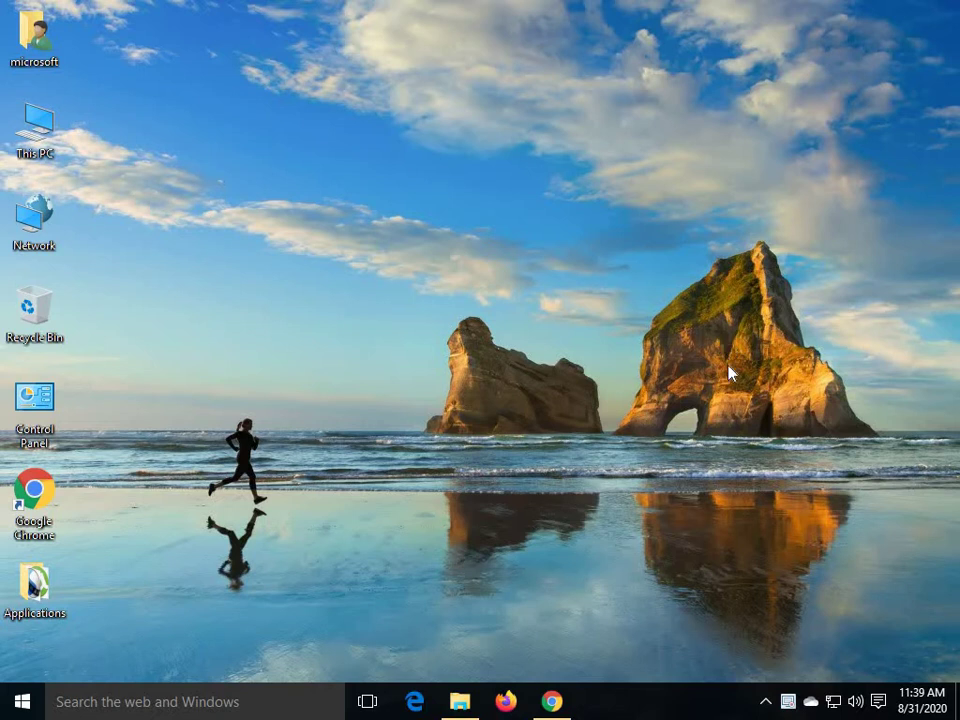
Step: Switch to Chrome, search Google for "amd drivers download" and open the AMD Drivers and Support result
left_click(551, 701)
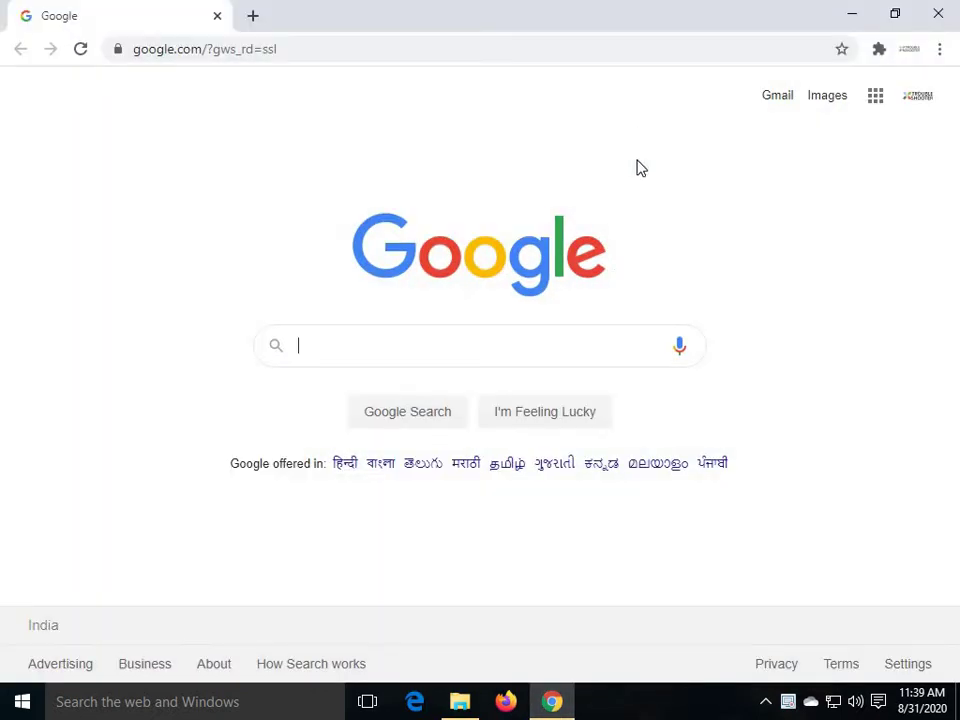
type("amd")
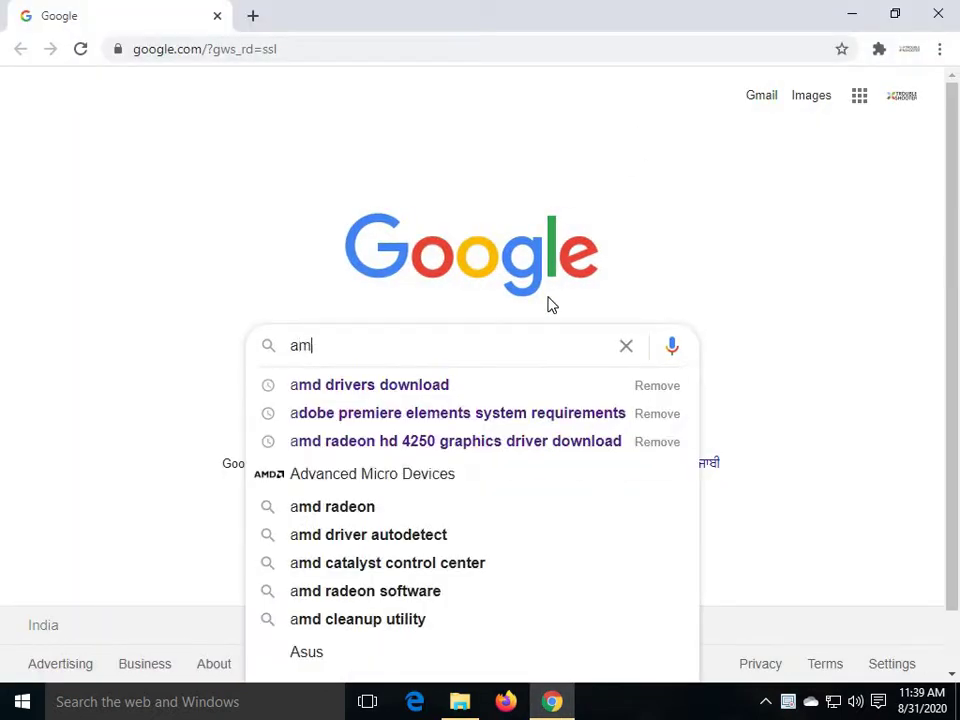
left_click(403, 389)
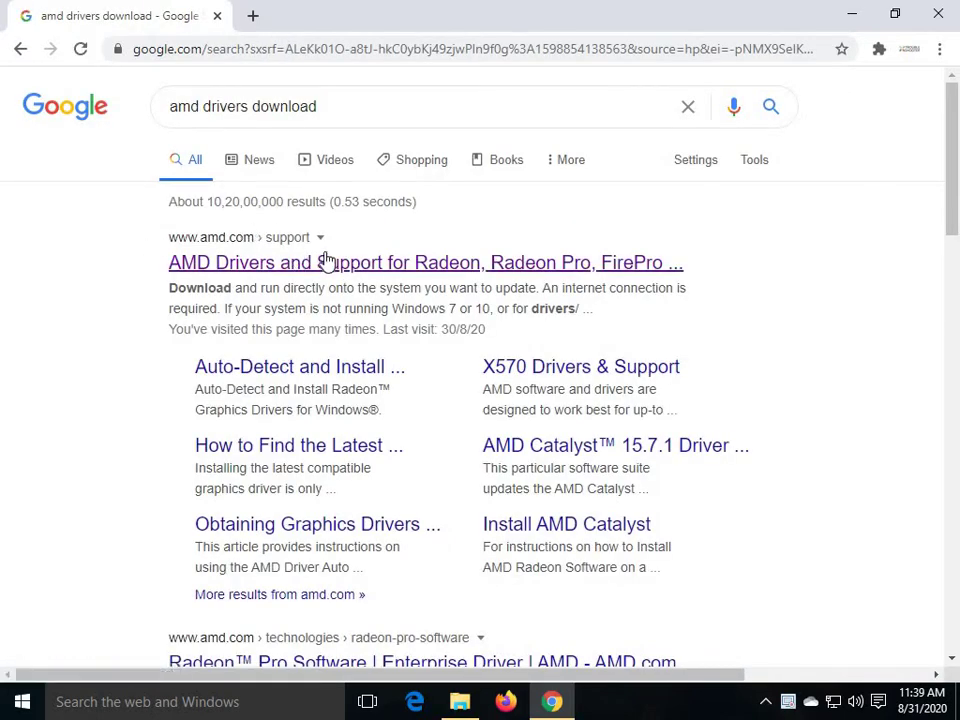
left_click(386, 259)
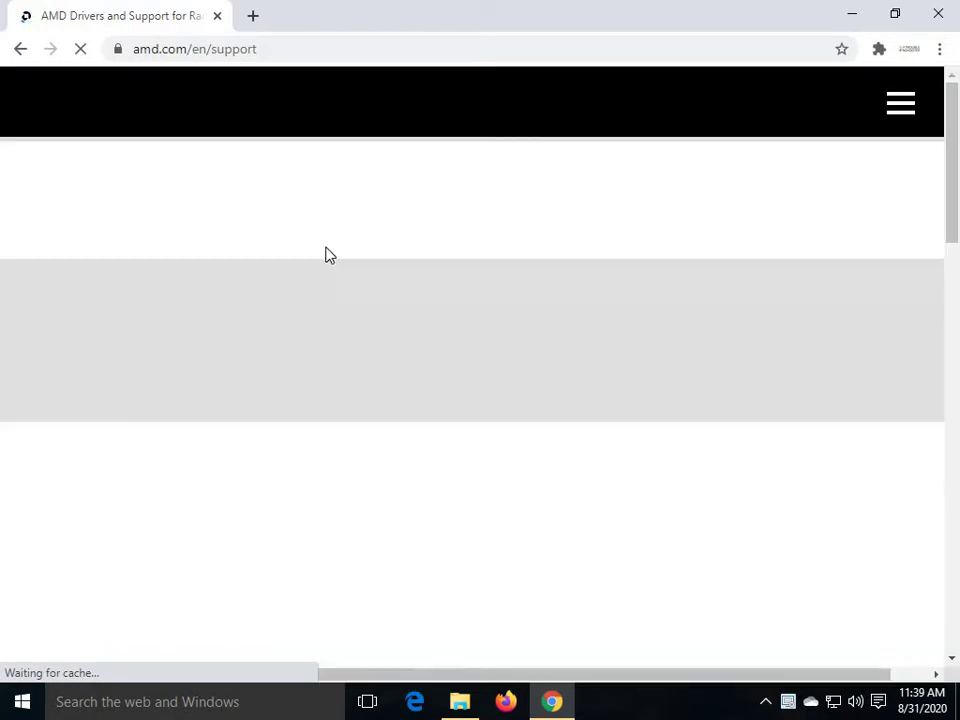
Step: Choose Graphics, AMD Radeon HD, ATI Radeon HD 4000 Series, ATI Radeon HD 4250 as the product and submit it to open its drivers page
scroll(373, 221, "down", 5)
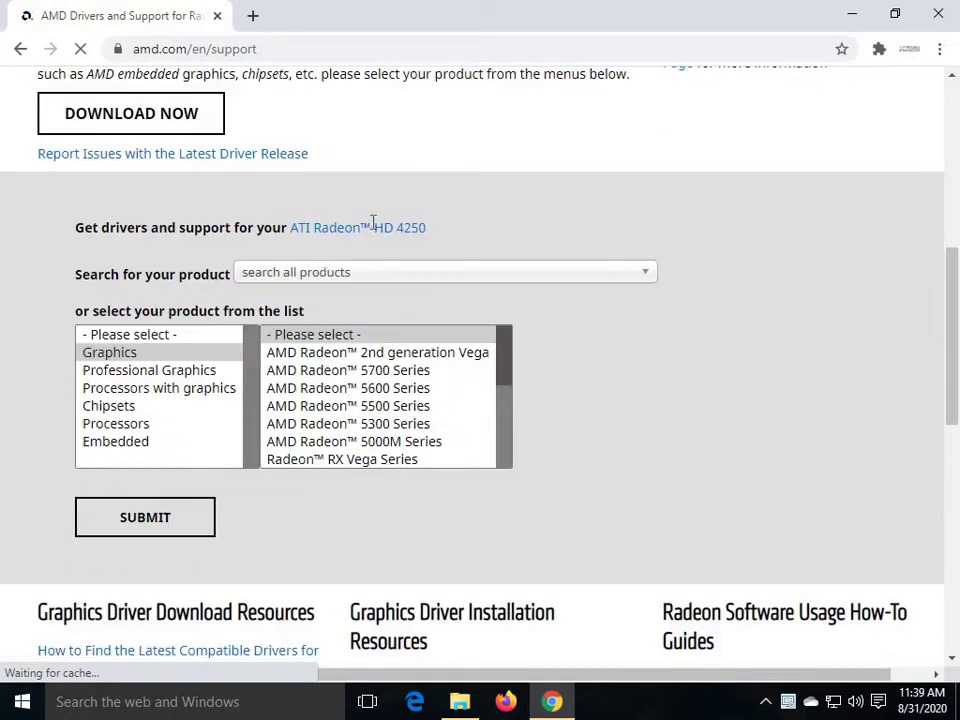
left_click(207, 353)
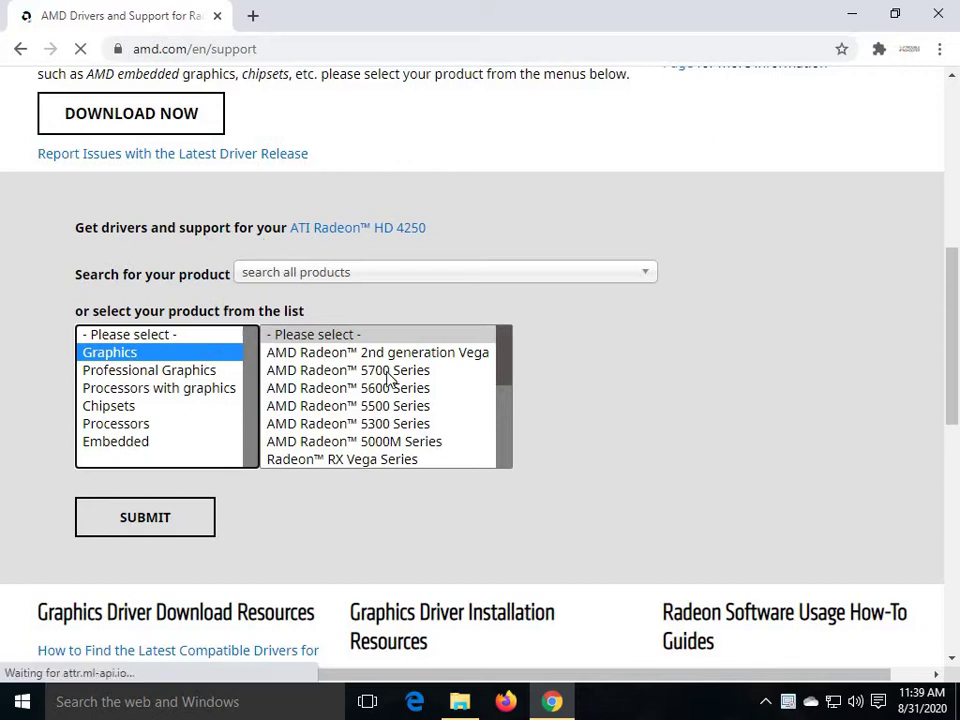
scroll(387, 377, "down", 5)
left_click(350, 400)
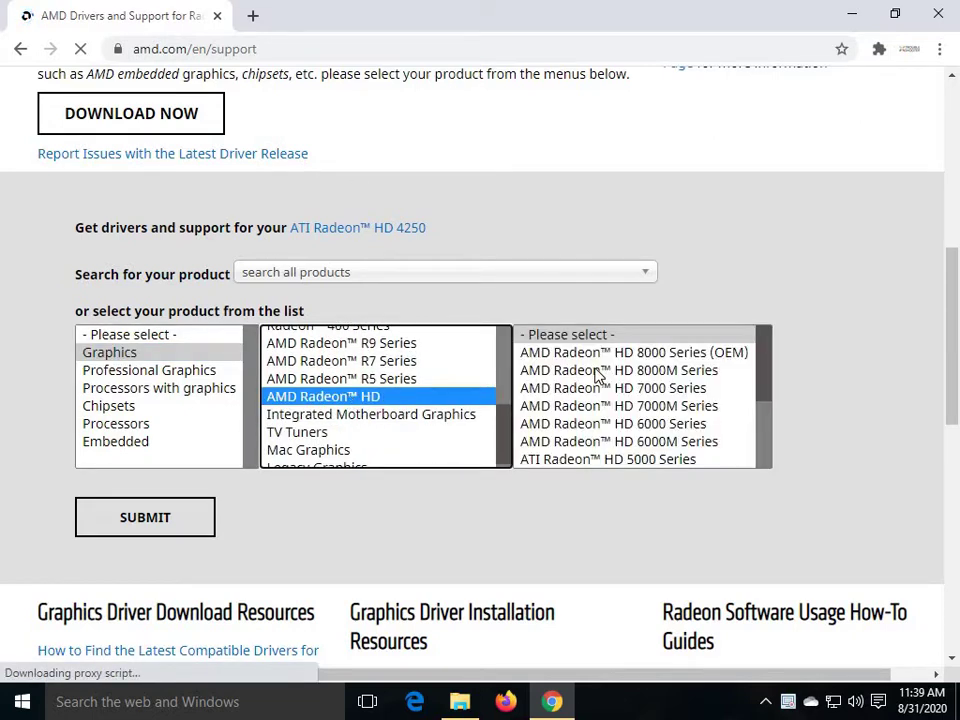
scroll(597, 376, "down", 2)
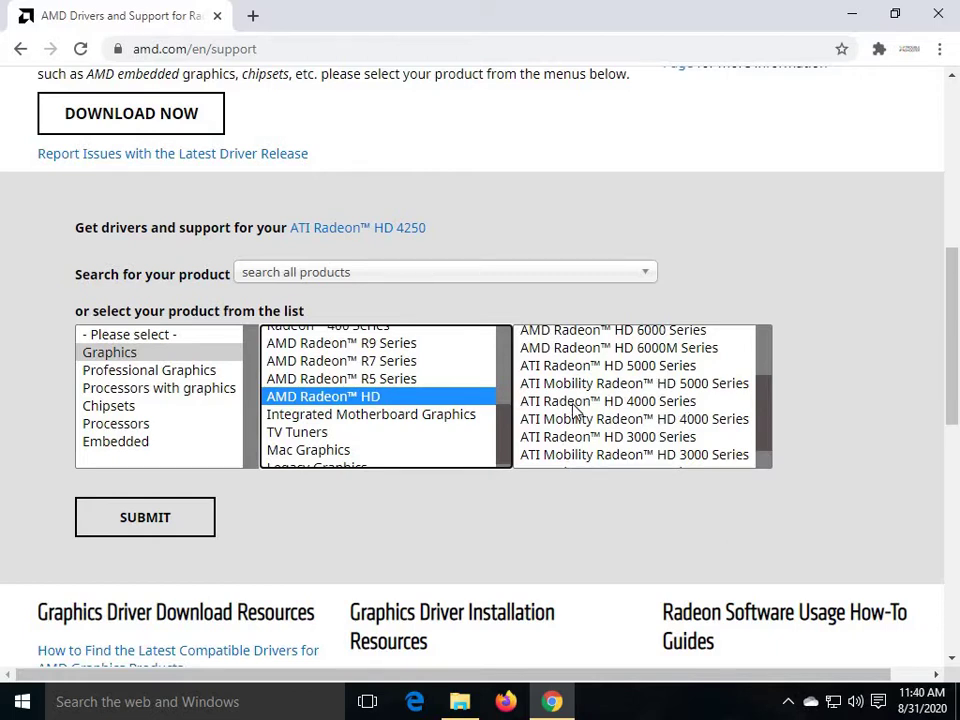
left_click(670, 404)
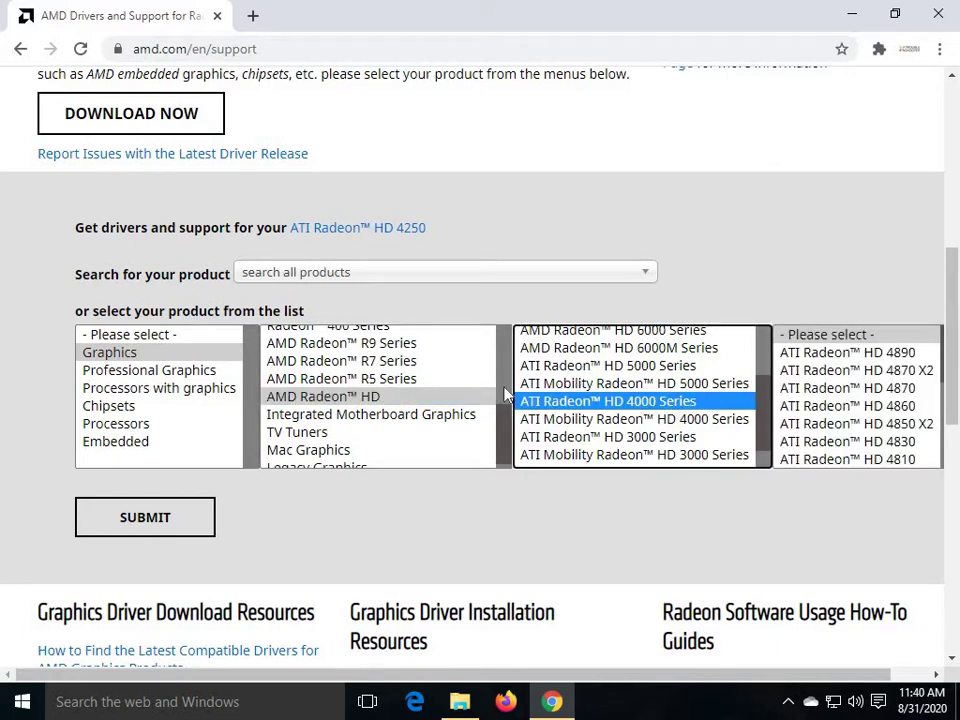
scroll(847, 385, "down", 3)
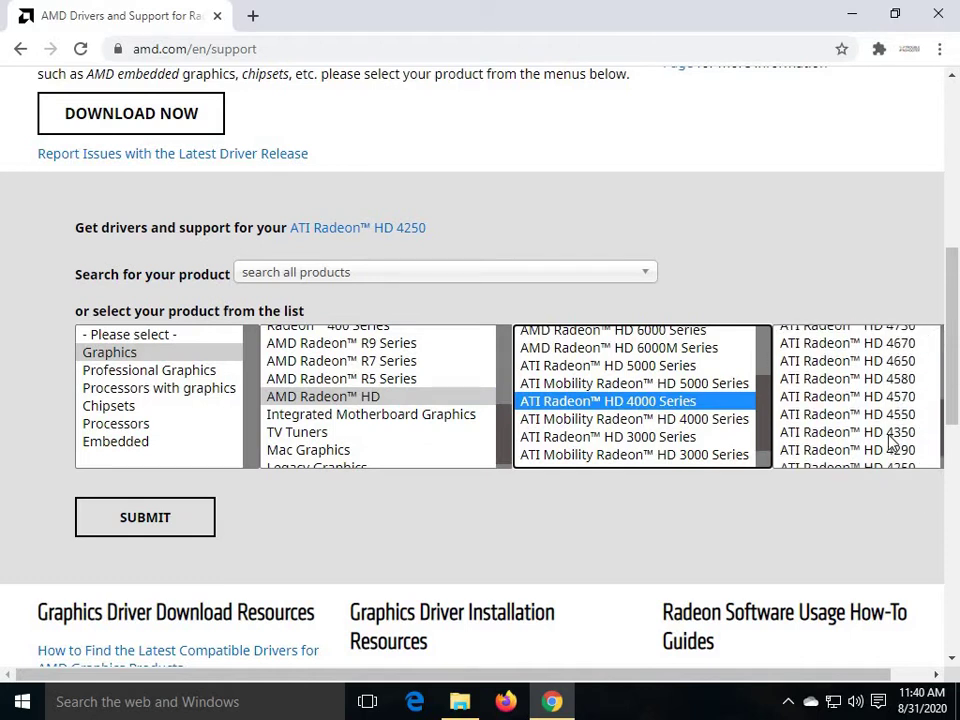
left_click(782, 440)
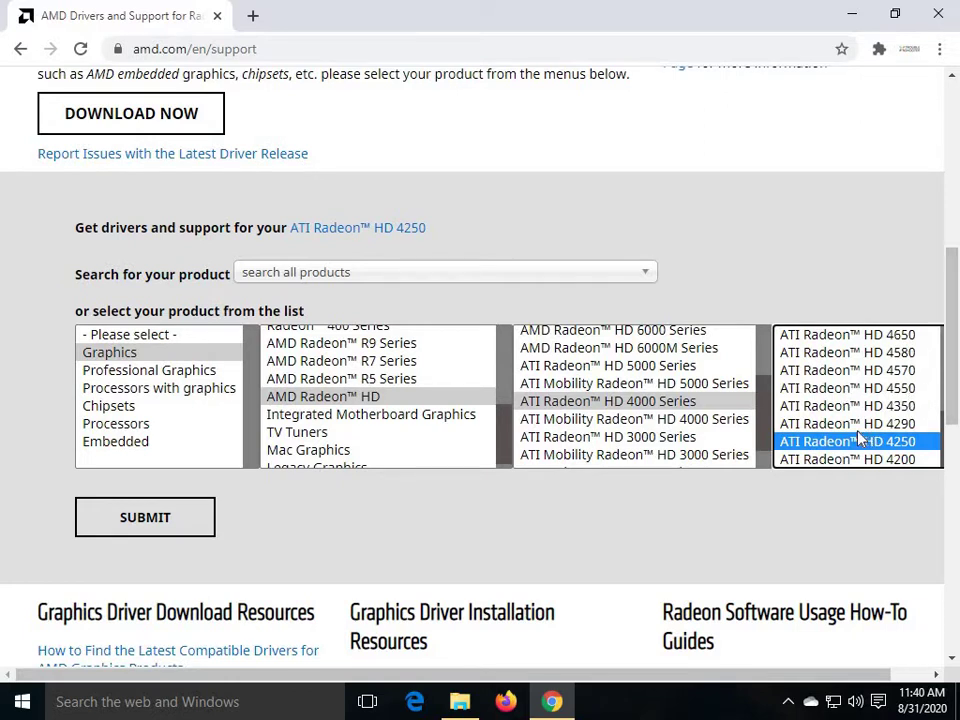
left_click(171, 522)
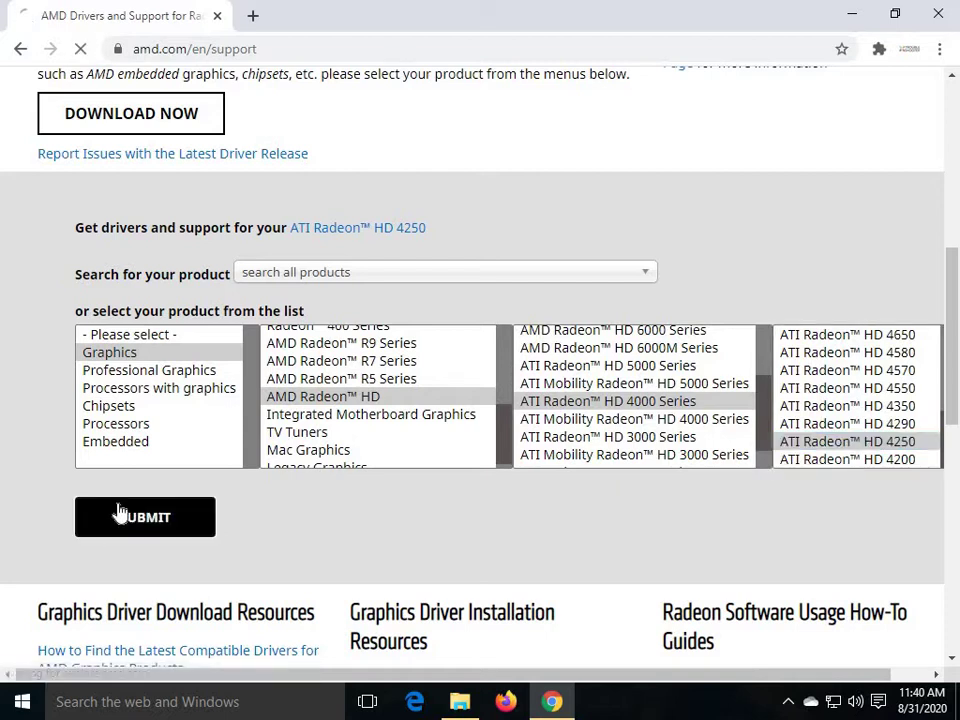
scroll(117, 387, "down", 2)
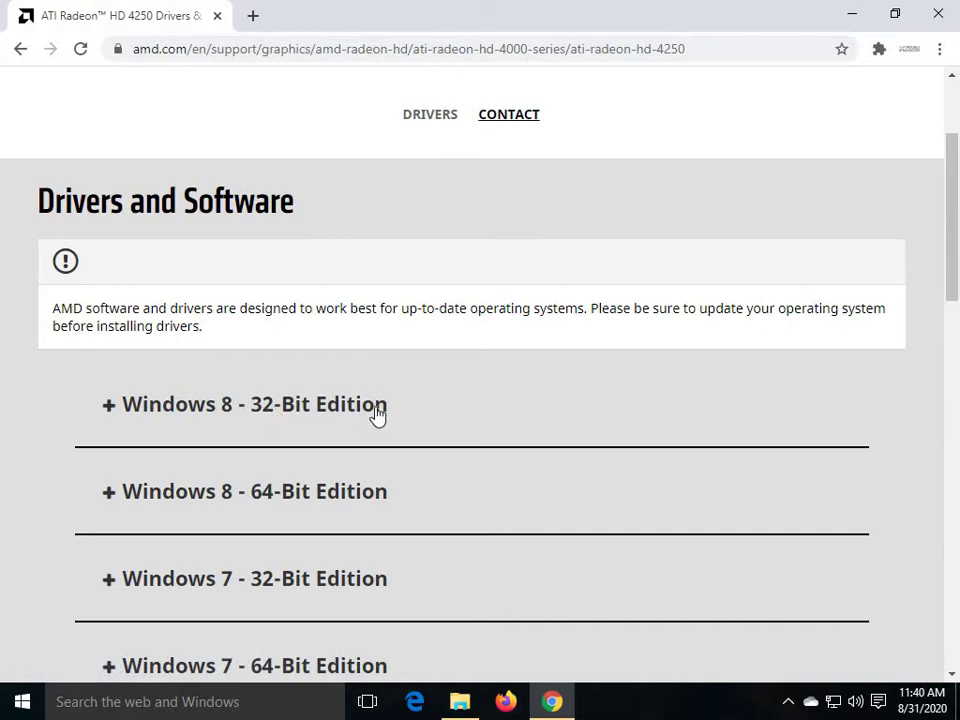
Step: Check the computer's Windows edition and system type in the system properties of This PC, and close them
left_click(852, 14)
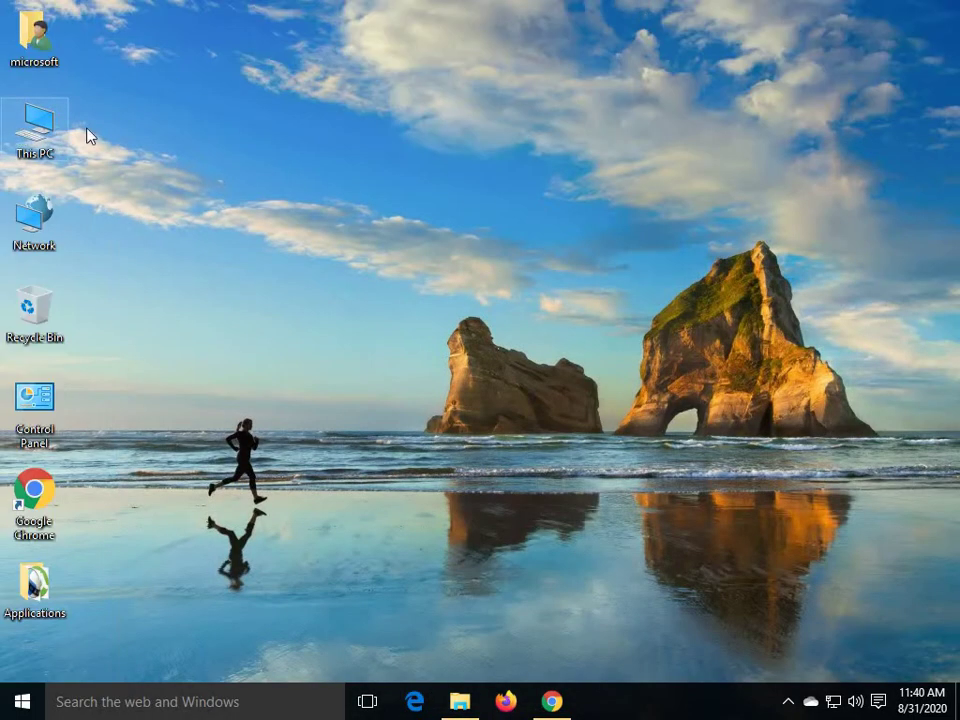
right_click(20, 129)
left_click(99, 349)
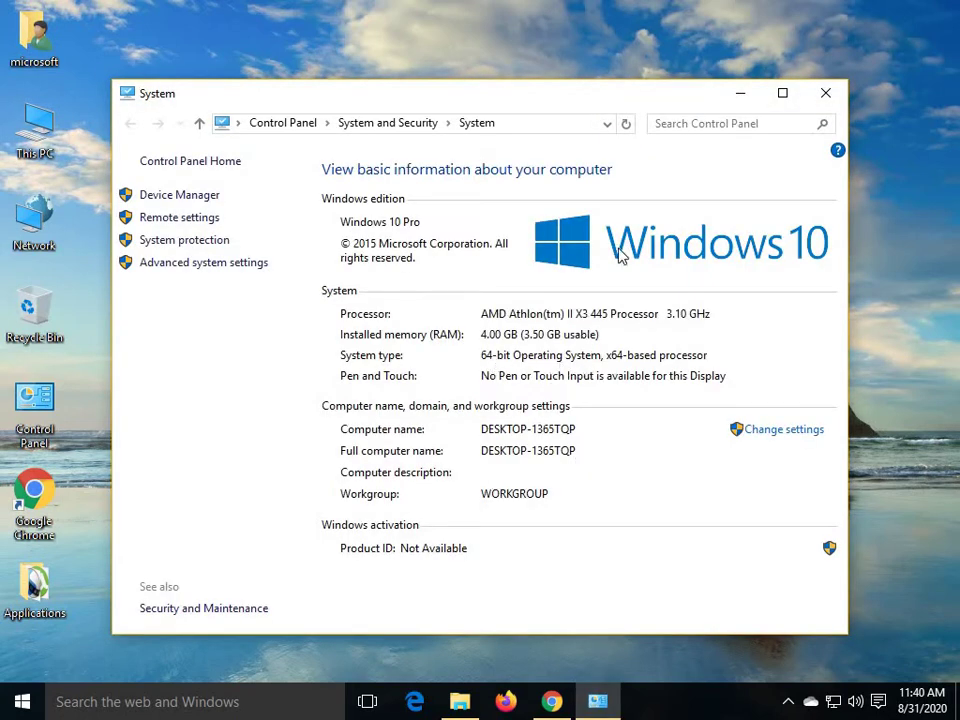
left_click(826, 93)
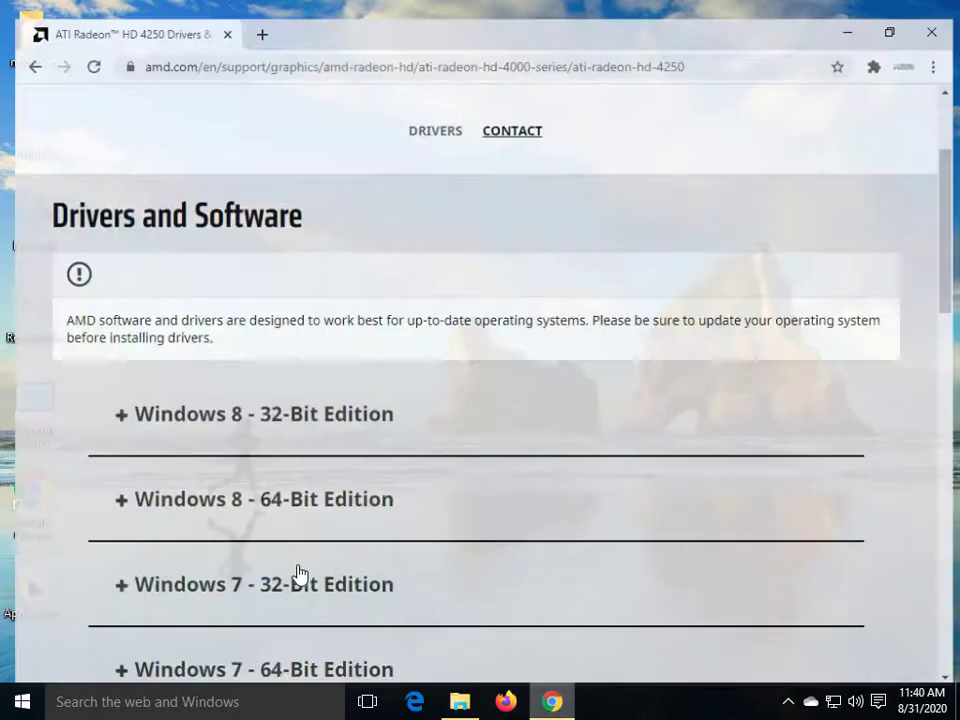
Step: Start downloading the Latest Beta Driver, revision 13.4 Beta, for Windows 8 64-Bit Edition and cancel the download
scroll(110, 305, "down", 2)
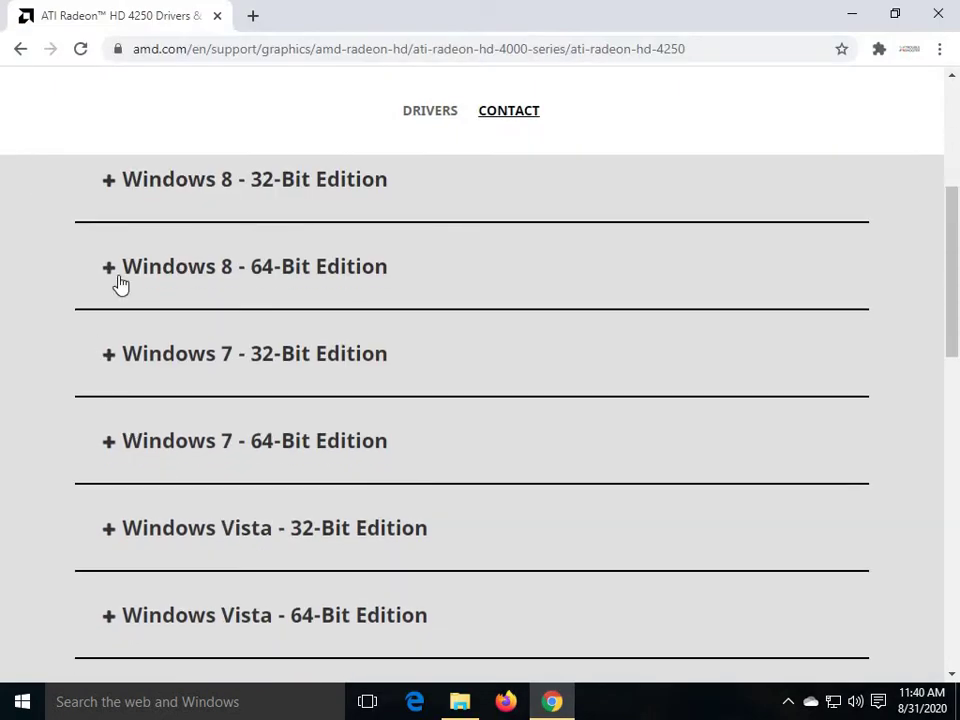
left_click(118, 285)
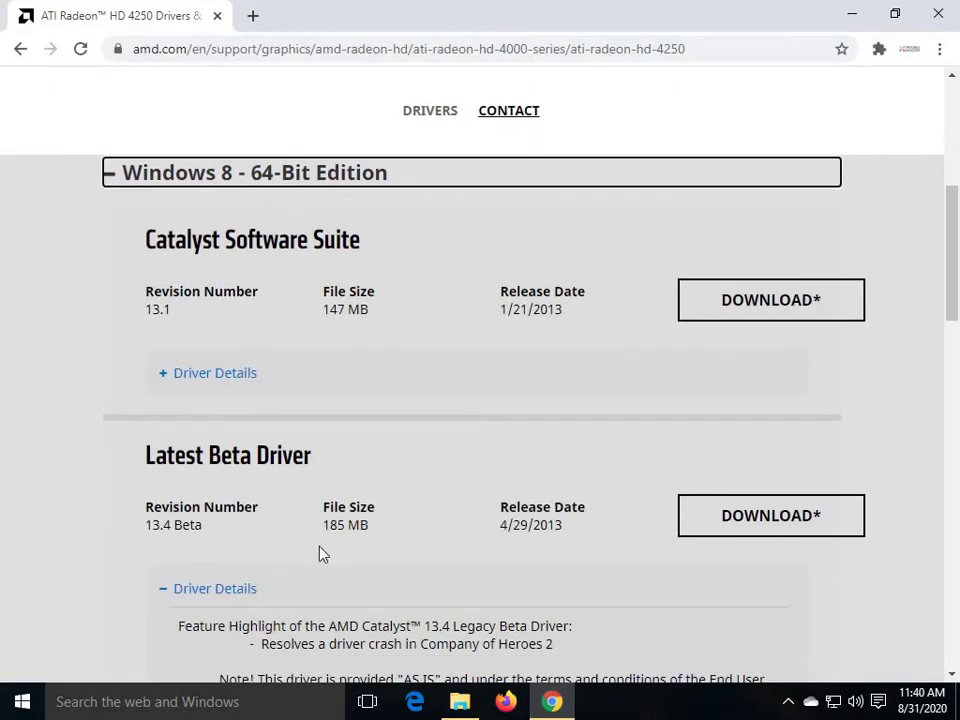
left_click(767, 523)
left_click(463, 99)
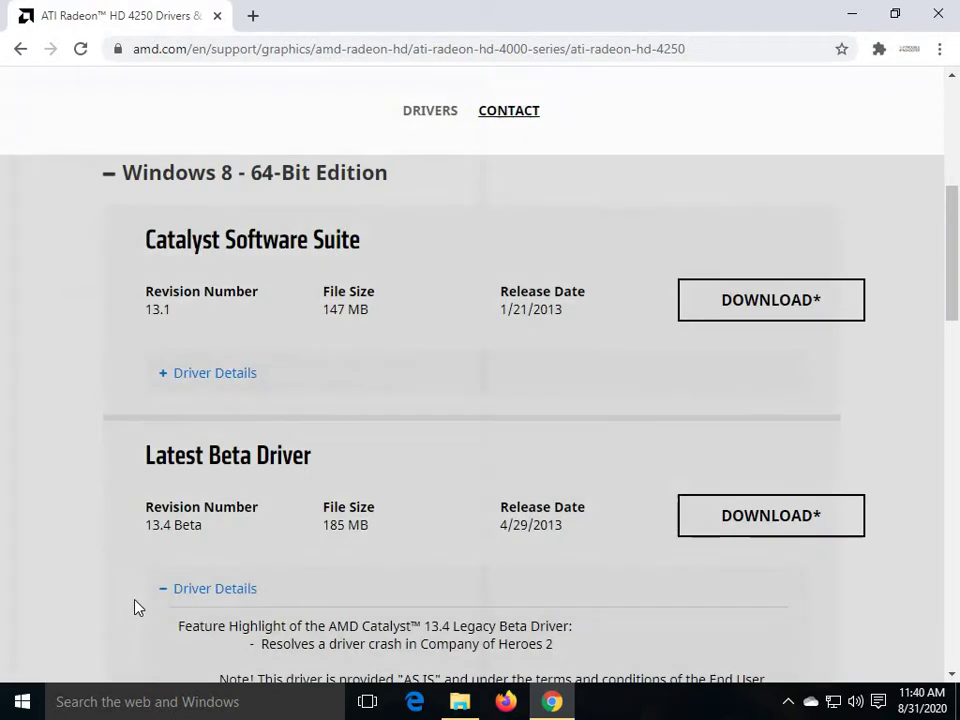
left_click(194, 659)
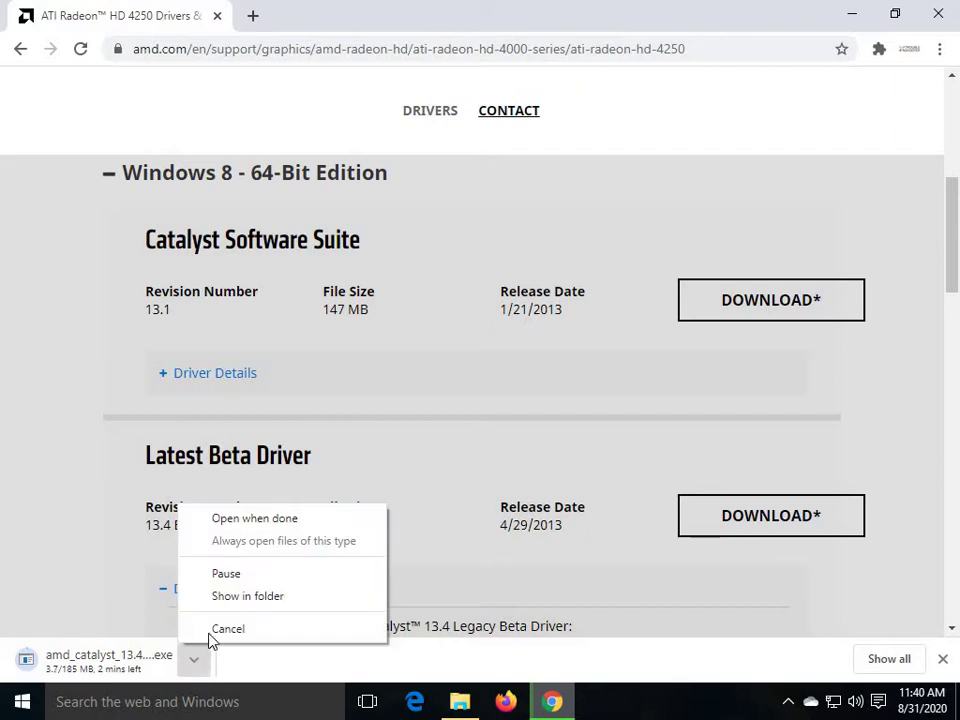
left_click(210, 630)
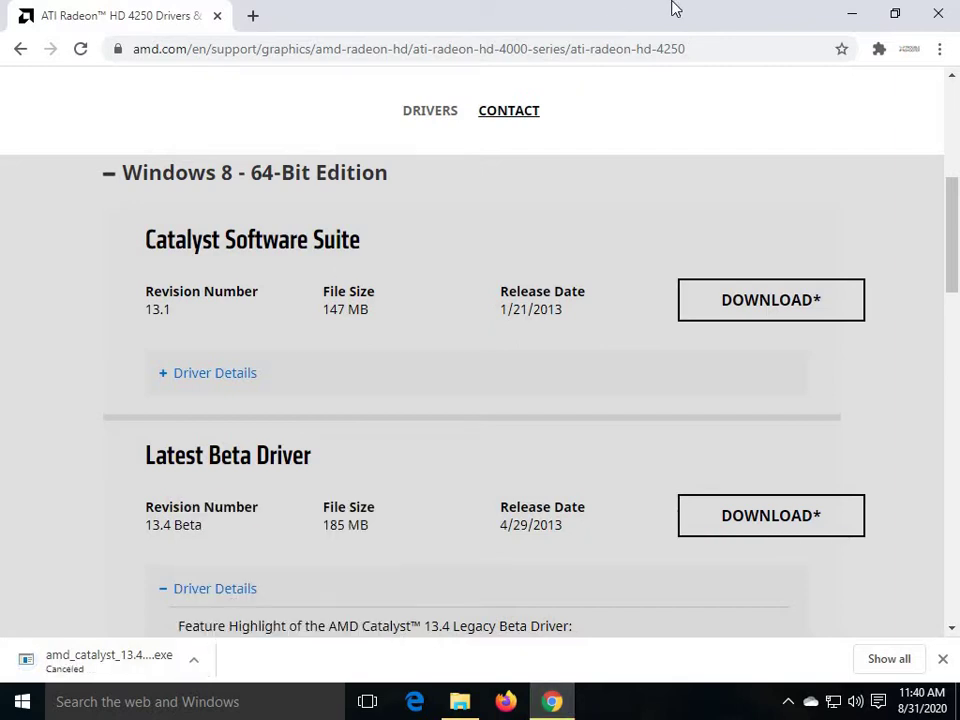
Step: Switch to File Explorer and open the Downloads folder inside the microsoft user folder in a maximized window
left_click(852, 13)
double_click(35, 22)
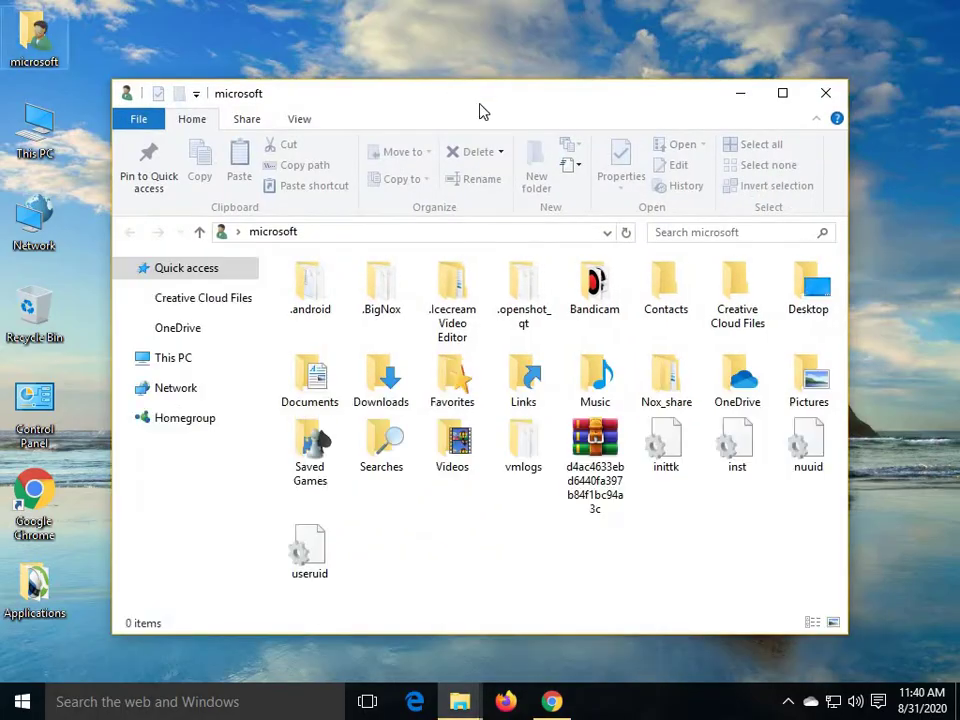
left_click(783, 91)
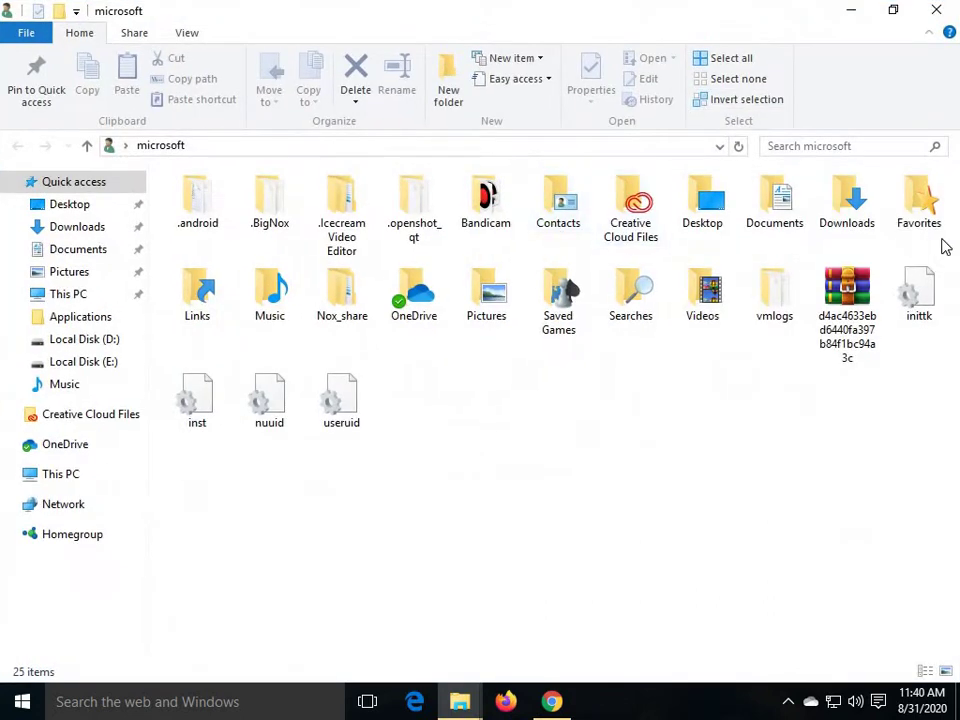
double_click(844, 200)
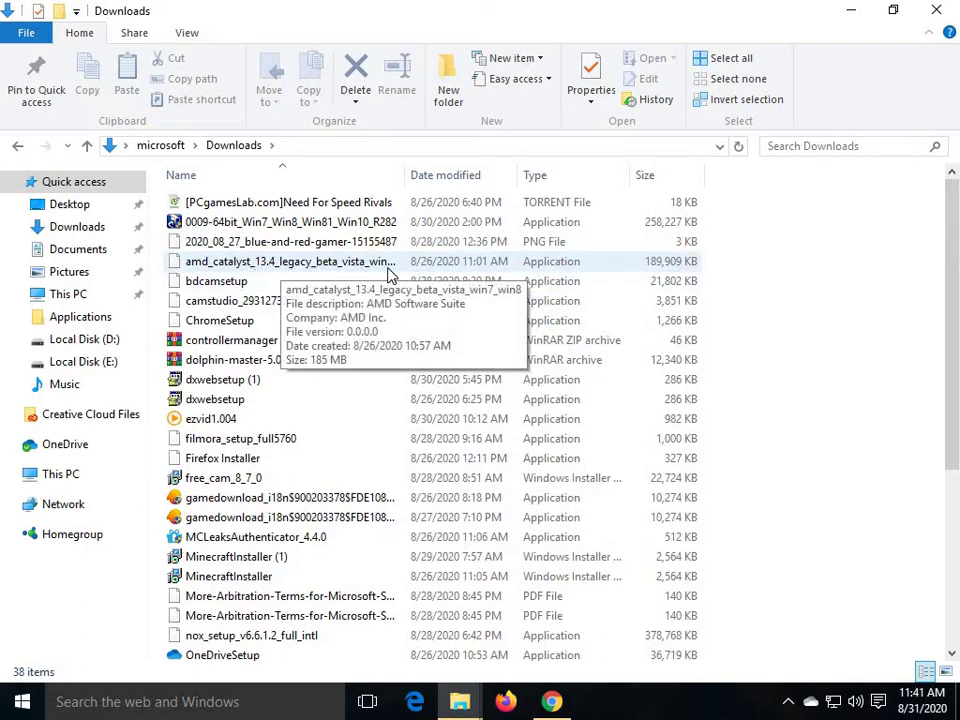
Step: Set the amd_catalyst_13.4_legacy_beta_vista_win7_win8 installer to run in compatibility mode for Windows 8 and apply the change
left_click(240, 263)
right_click(241, 262)
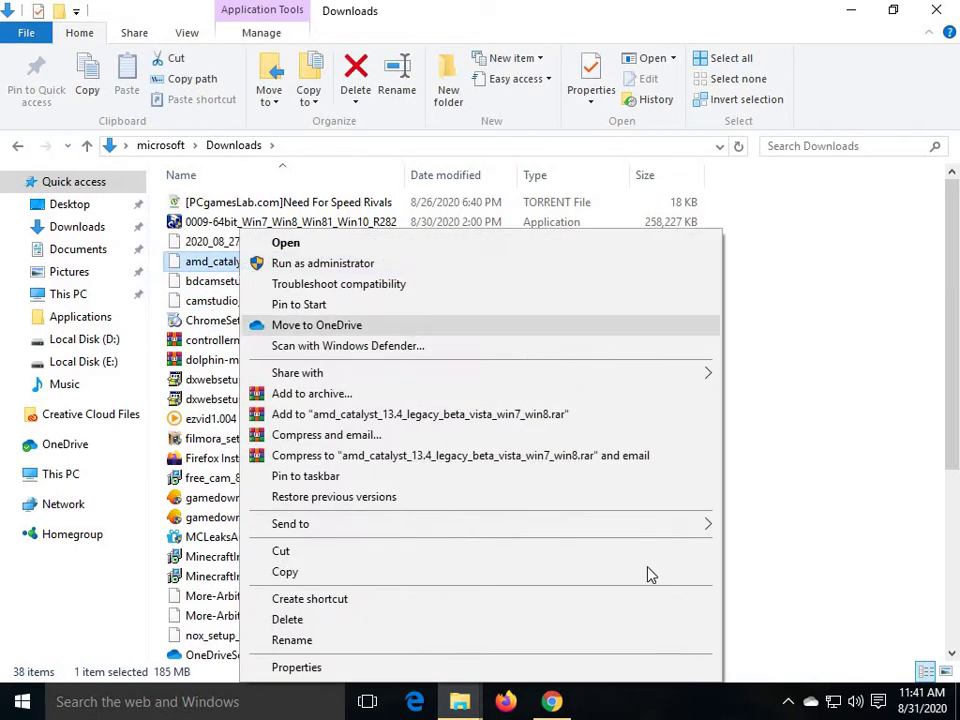
left_click(330, 668)
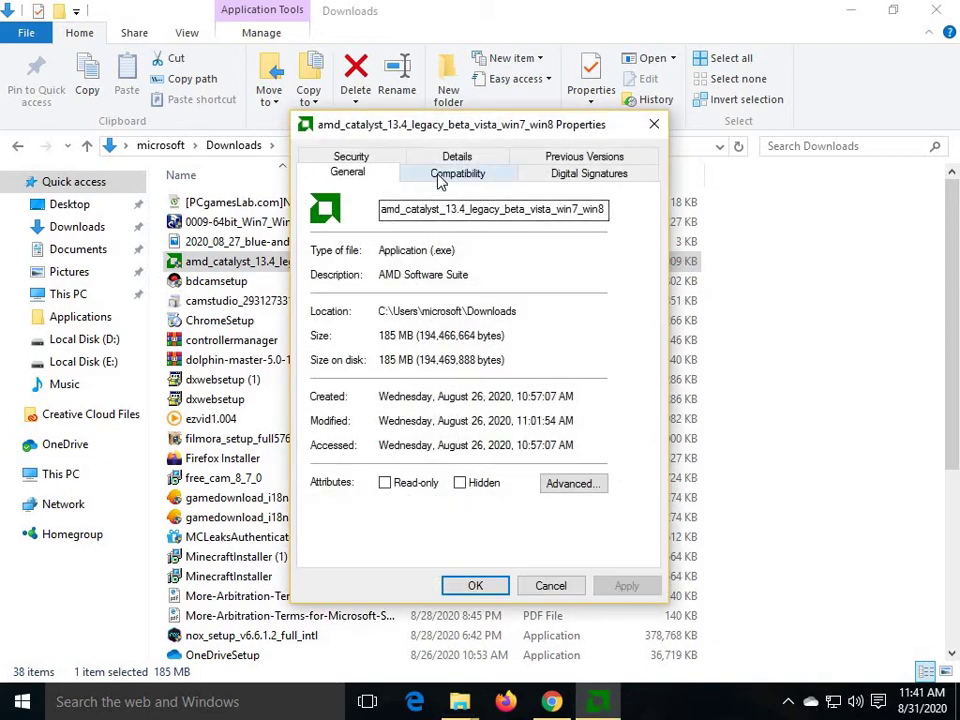
left_click(440, 178)
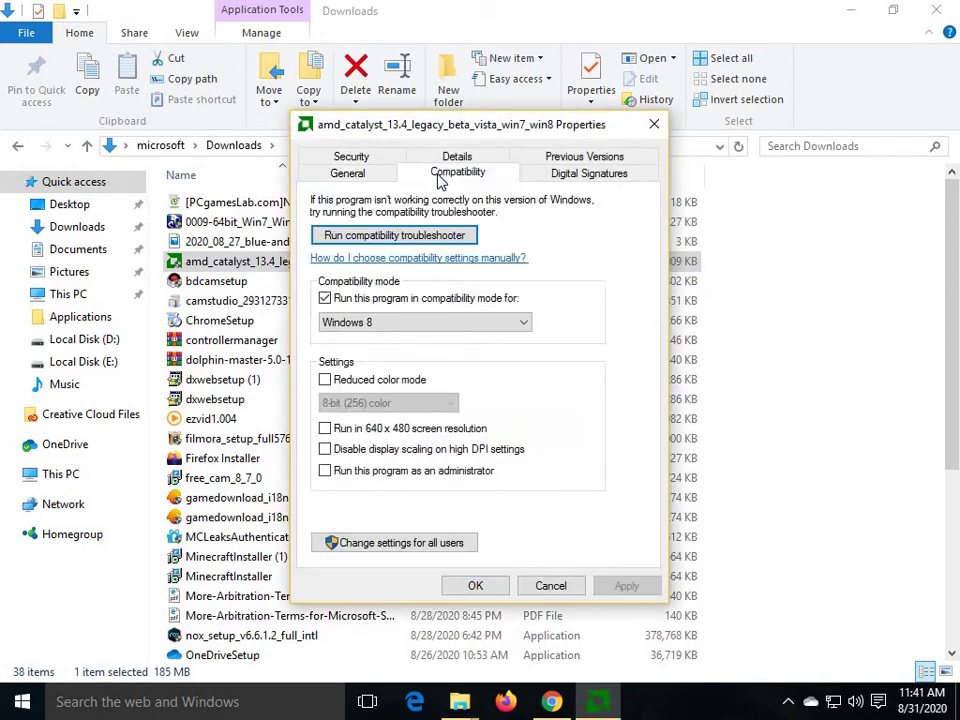
left_click(405, 322)
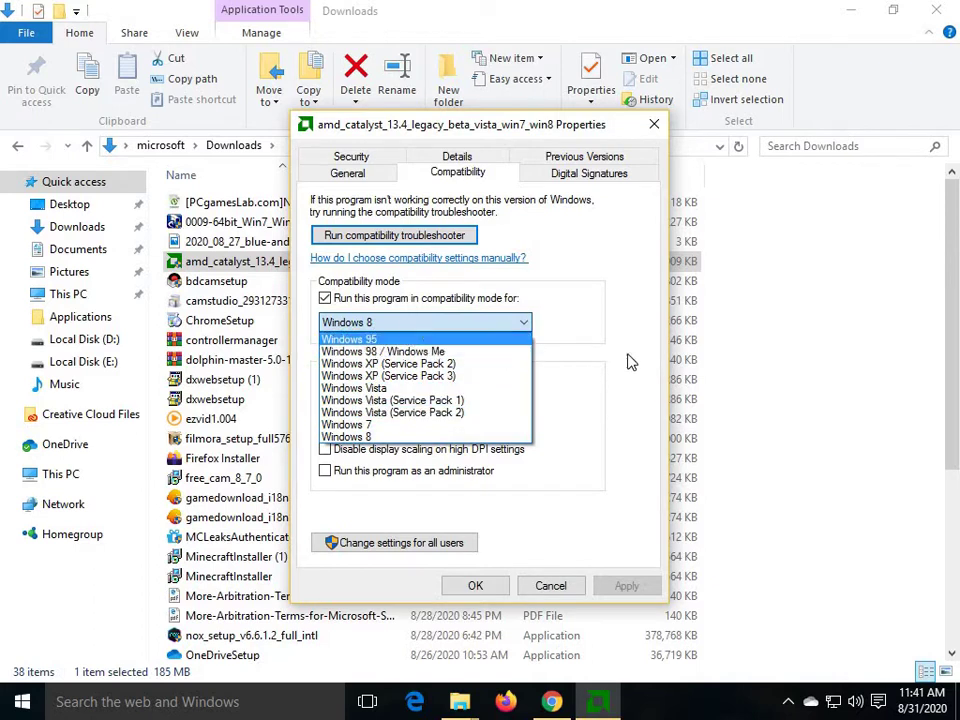
left_click(404, 437)
left_click(325, 298)
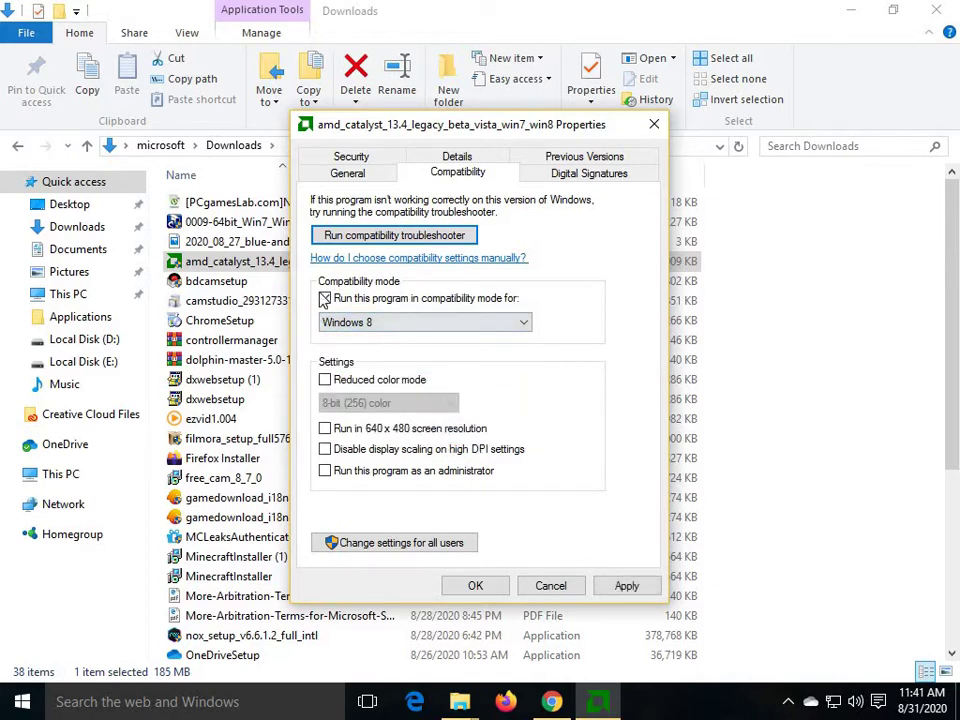
left_click(612, 588)
left_click(456, 585)
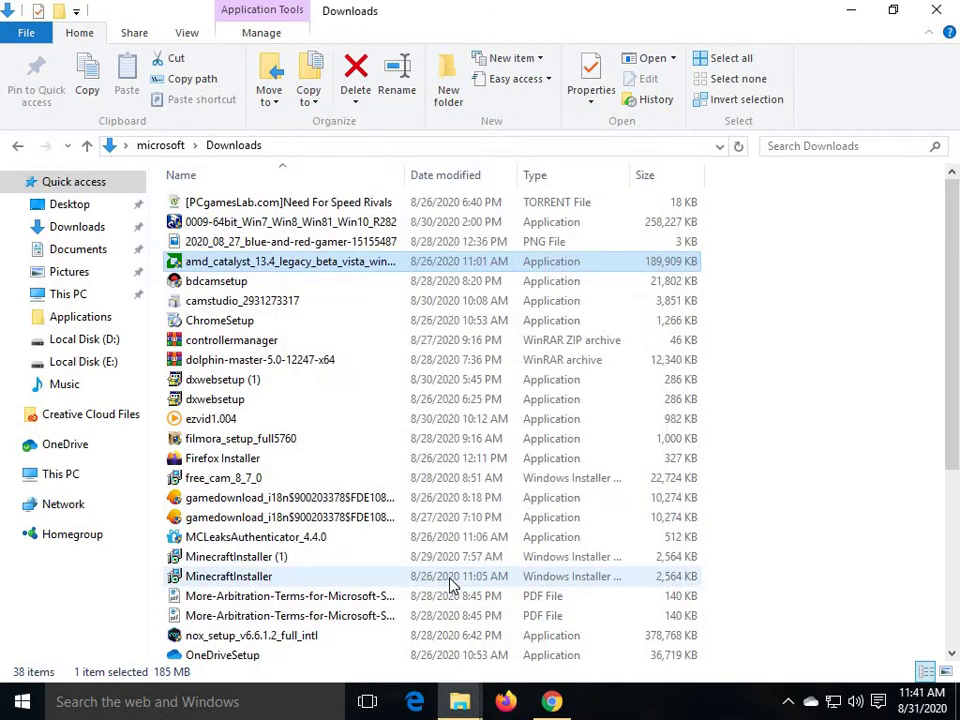
Step: Reopen the Downloads folder, run the amd_catalyst_13.4_legacy_beta_vista_win7_win8 installer and start the installation in the default destination folder
left_click(937, 10)
double_click(35, 30)
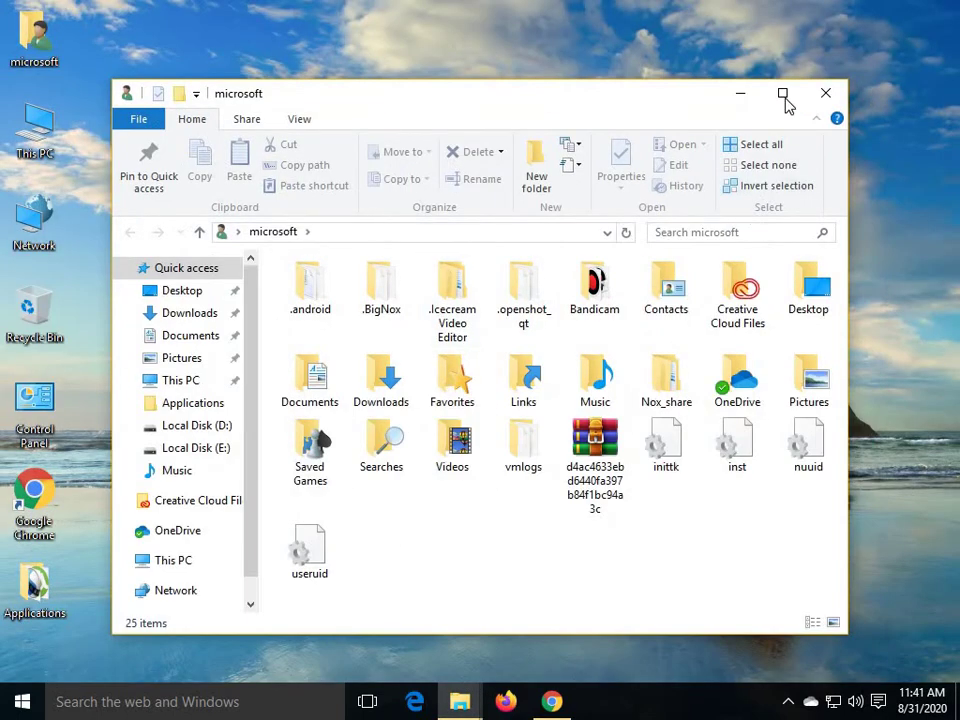
left_click(783, 94)
double_click(842, 212)
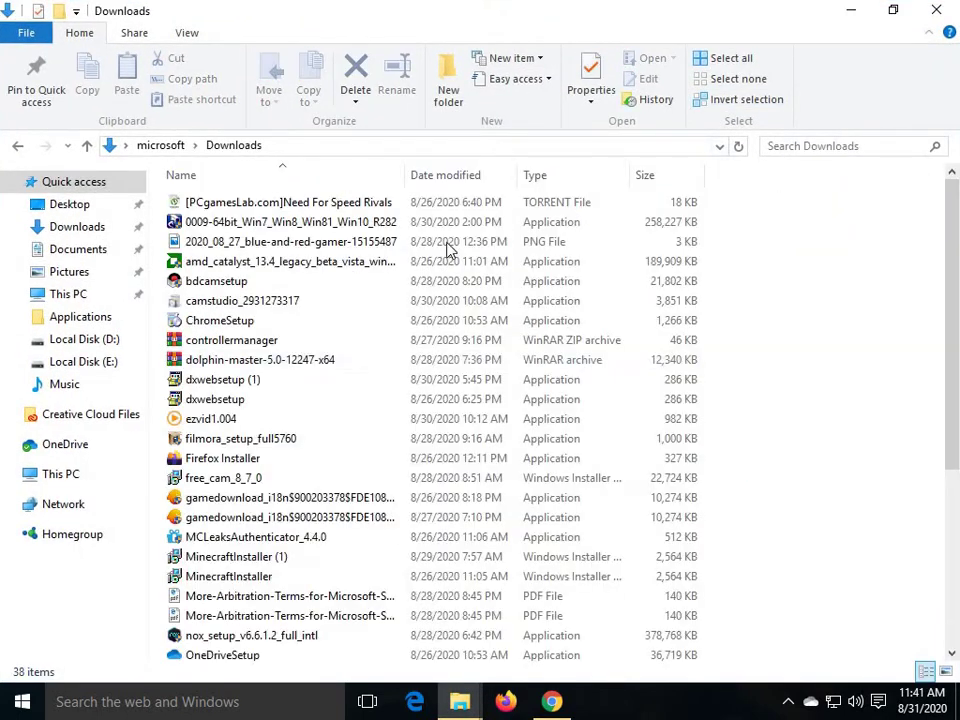
double_click(215, 262)
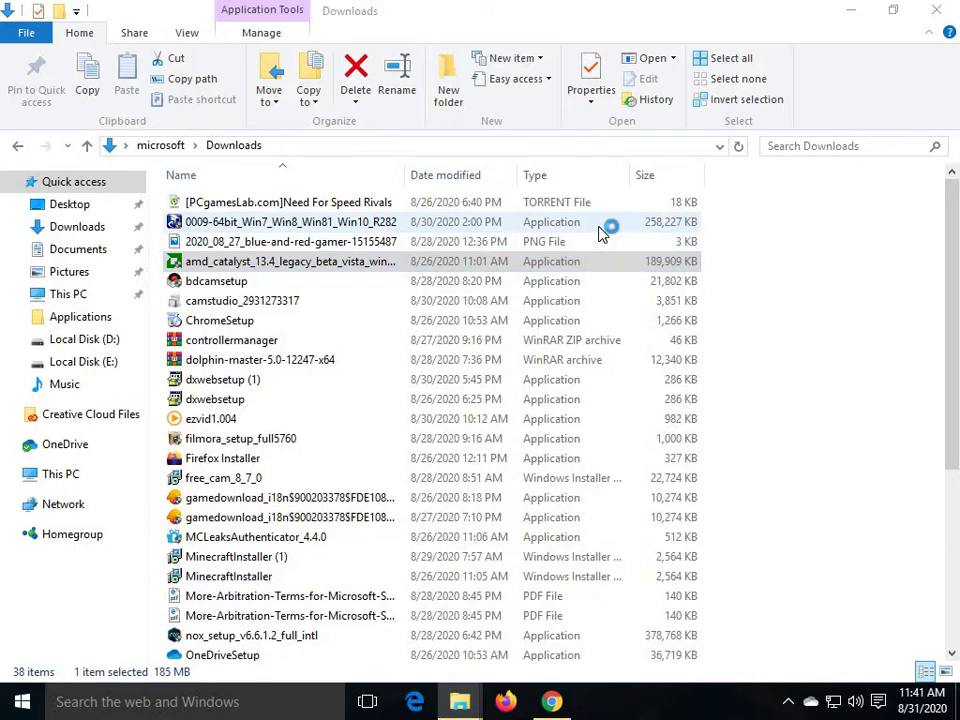
left_click(855, 9)
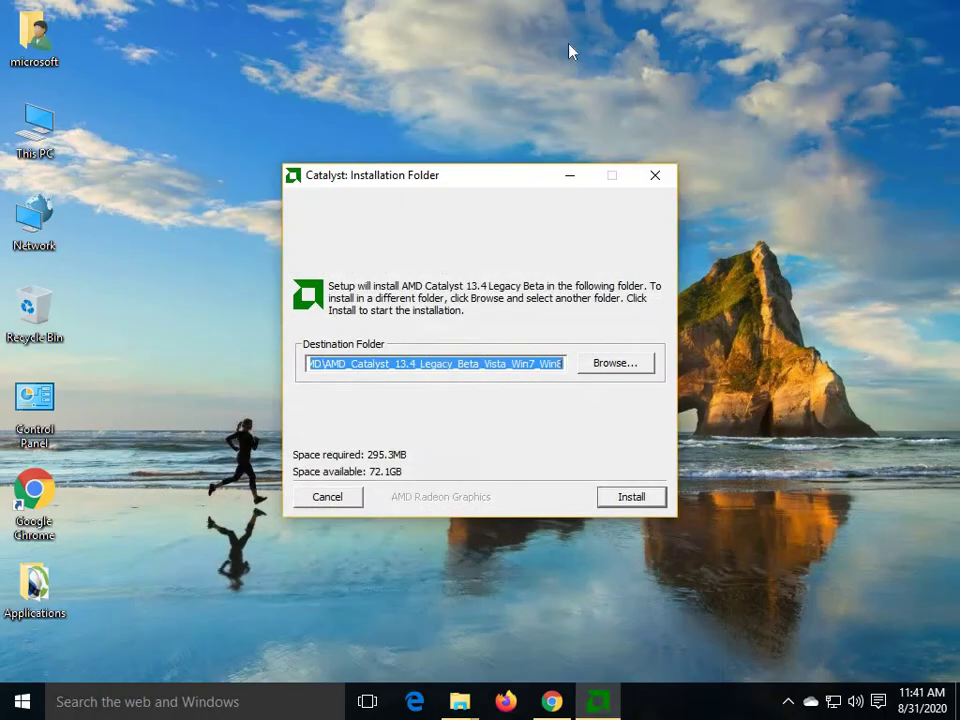
left_click(638, 498)
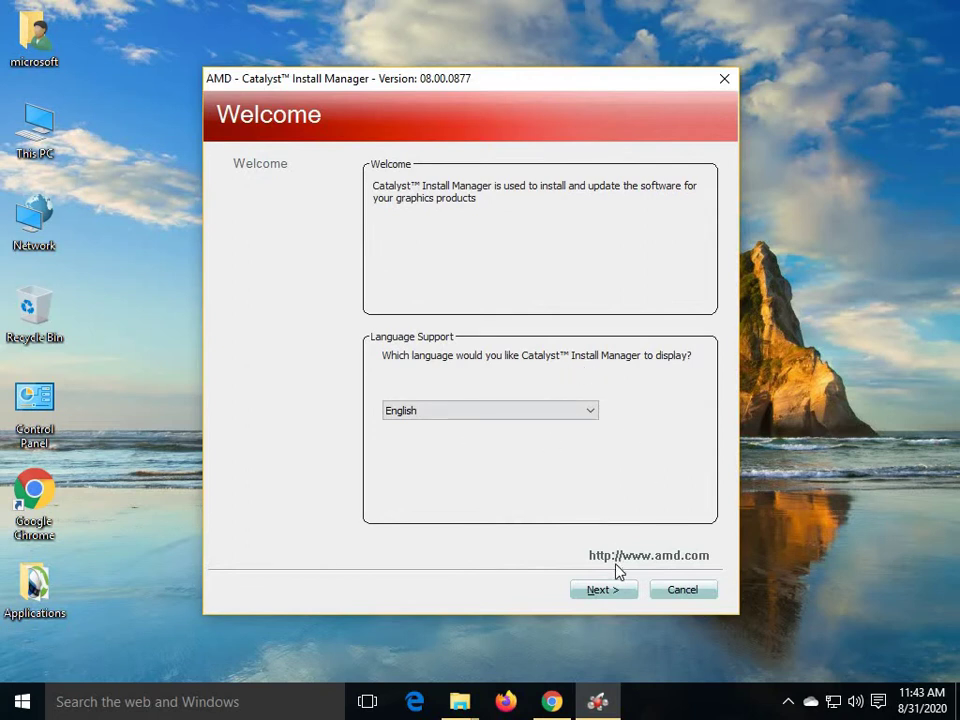
Step: Install the AMD software in English with the Express option in the default location, accept the license agreement and finish the installation
left_click(630, 590)
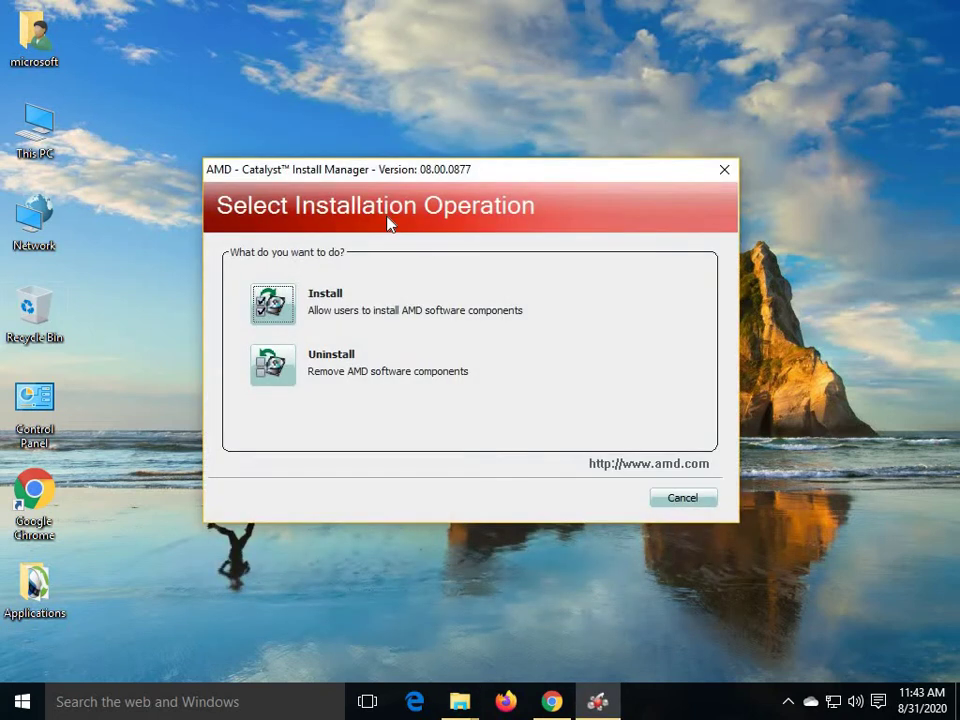
left_click(317, 296)
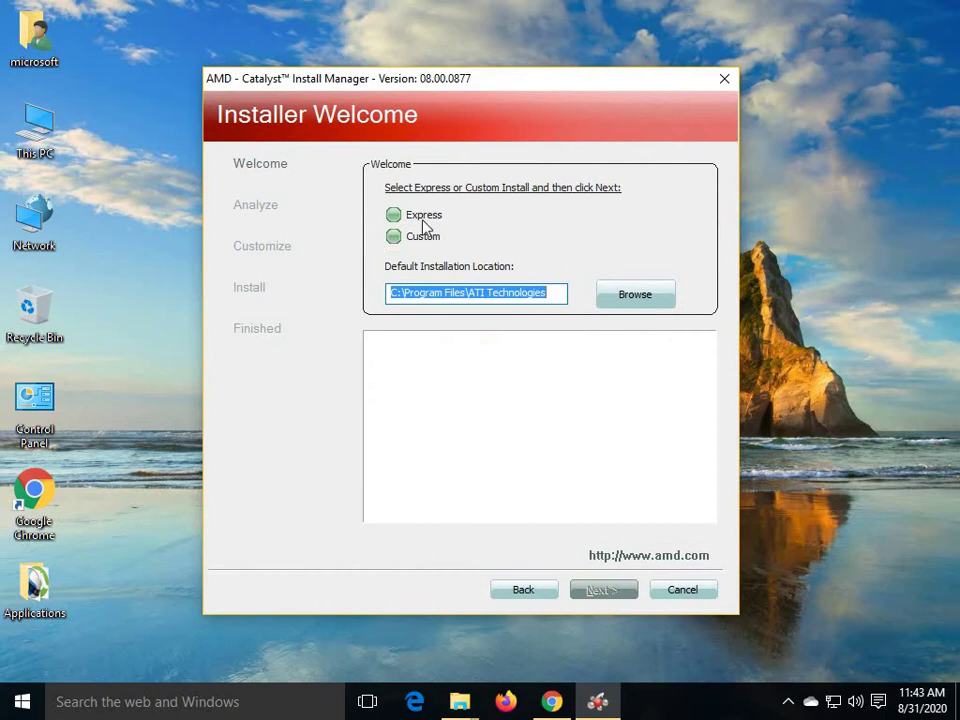
left_click(423, 218)
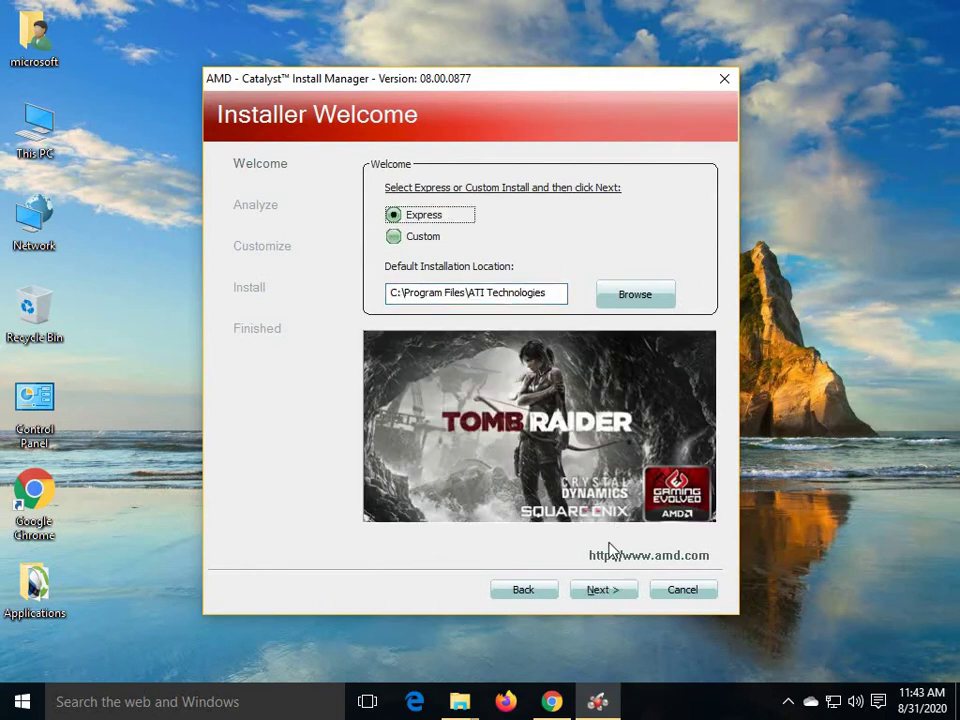
left_click(596, 588)
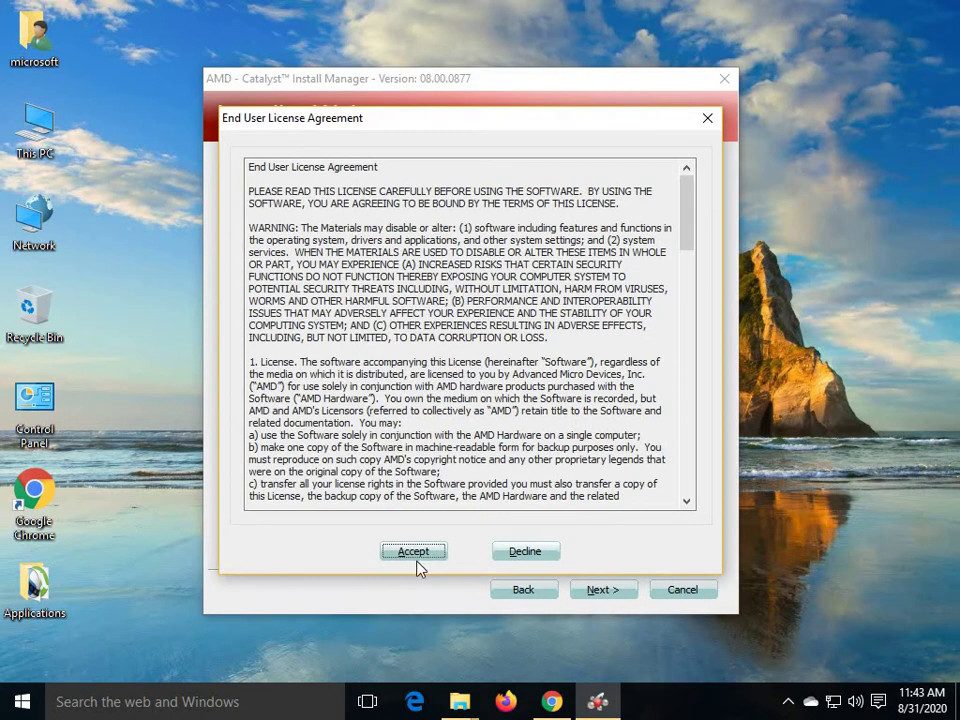
left_click(424, 555)
left_click(527, 392)
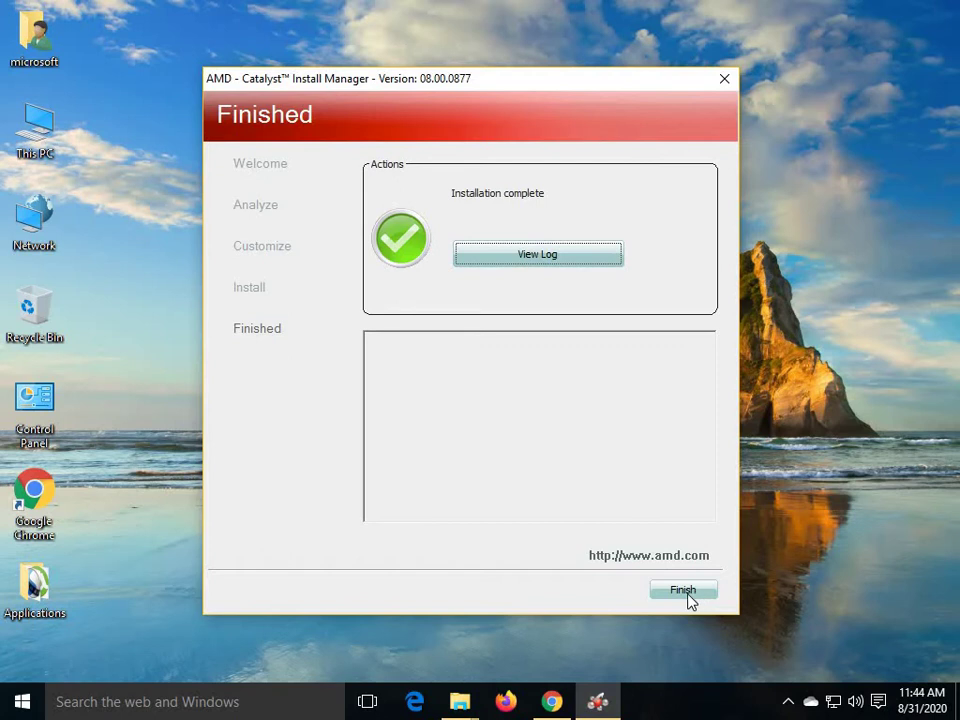
left_click(684, 591)
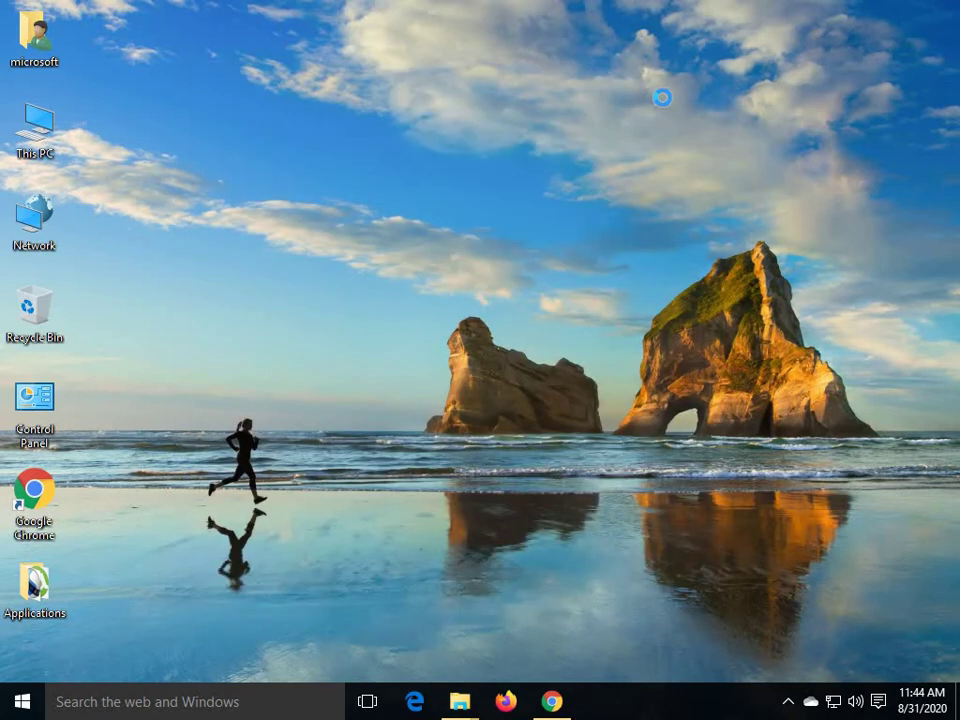
Step: Check the desktop's context options for the Catalyst Control Center entry and refresh the desktop
right_click(662, 97)
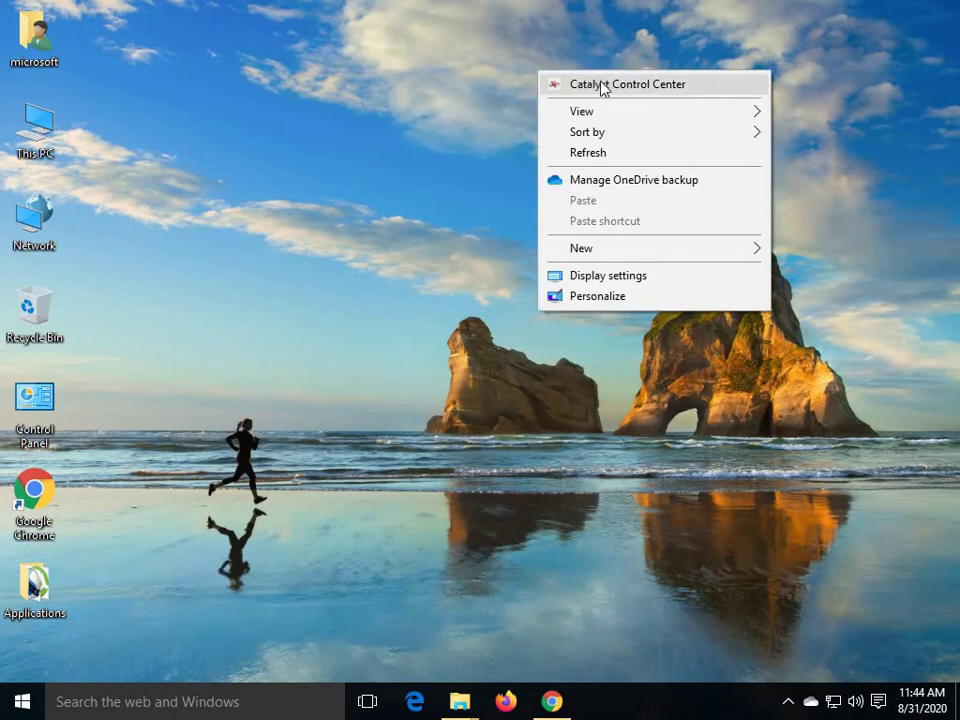
left_click(330, 68)
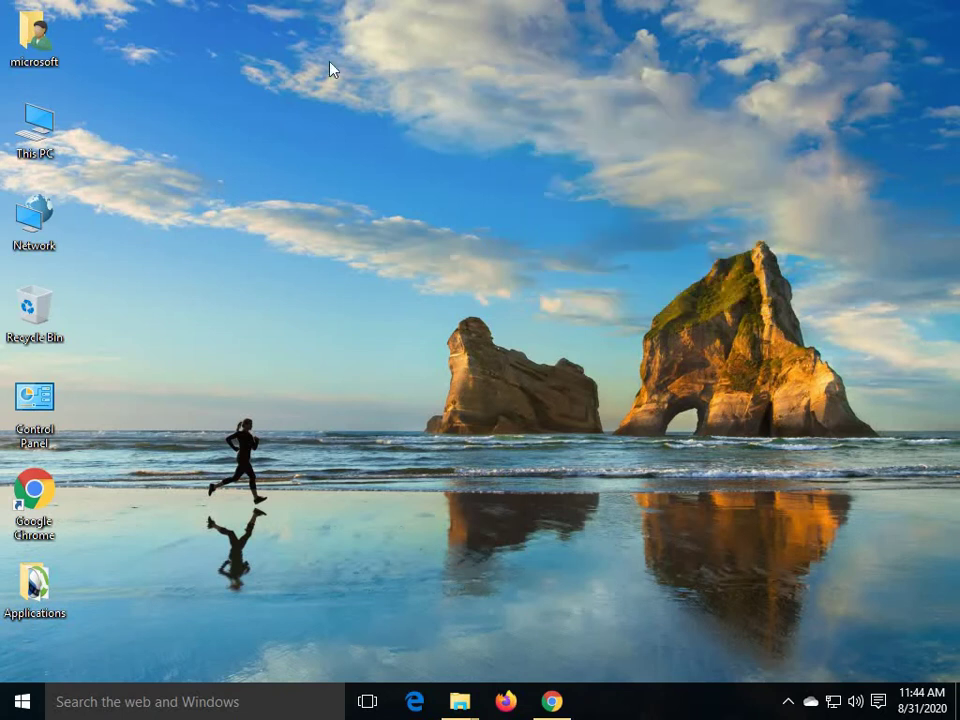
right_click(407, 60)
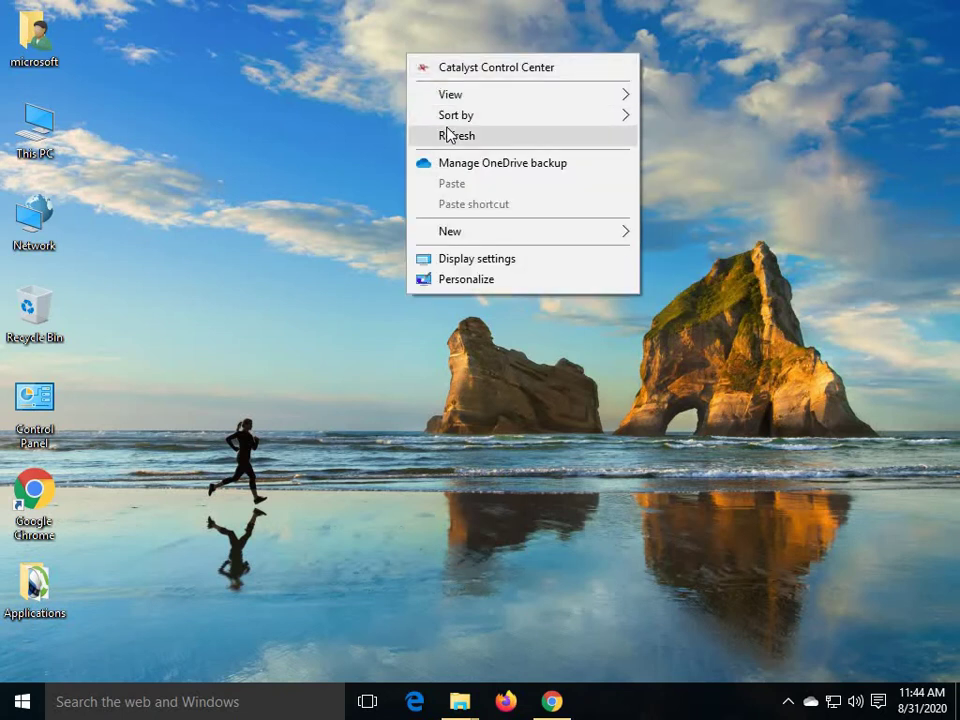
left_click(448, 133)
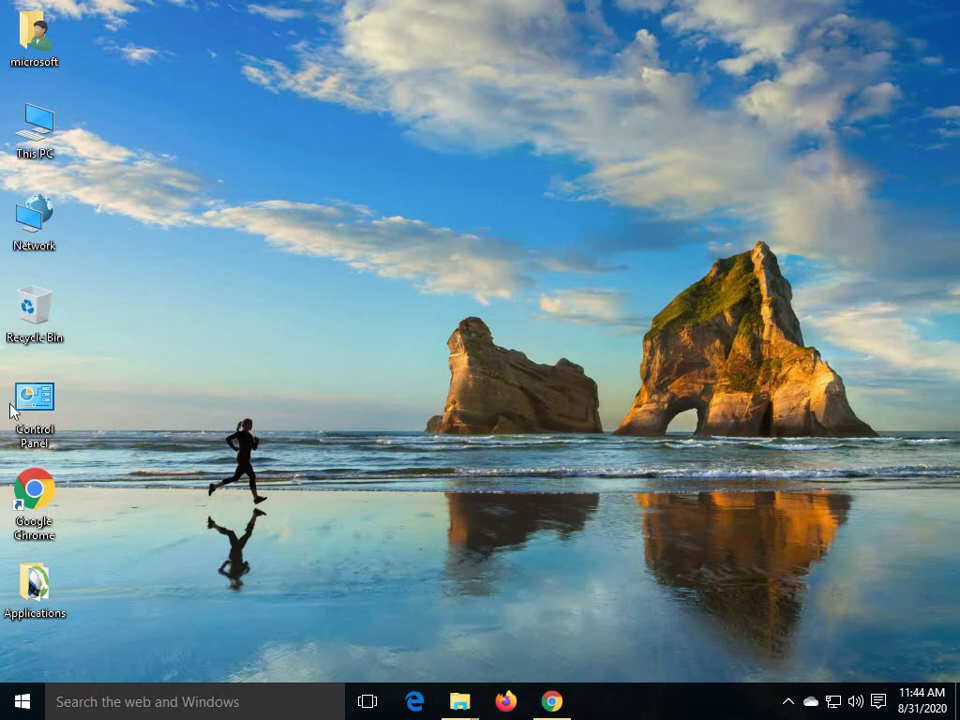
Step: Open the display adapter properties from the advanced display settings and view the adapter's driver information
right_click(433, 237)
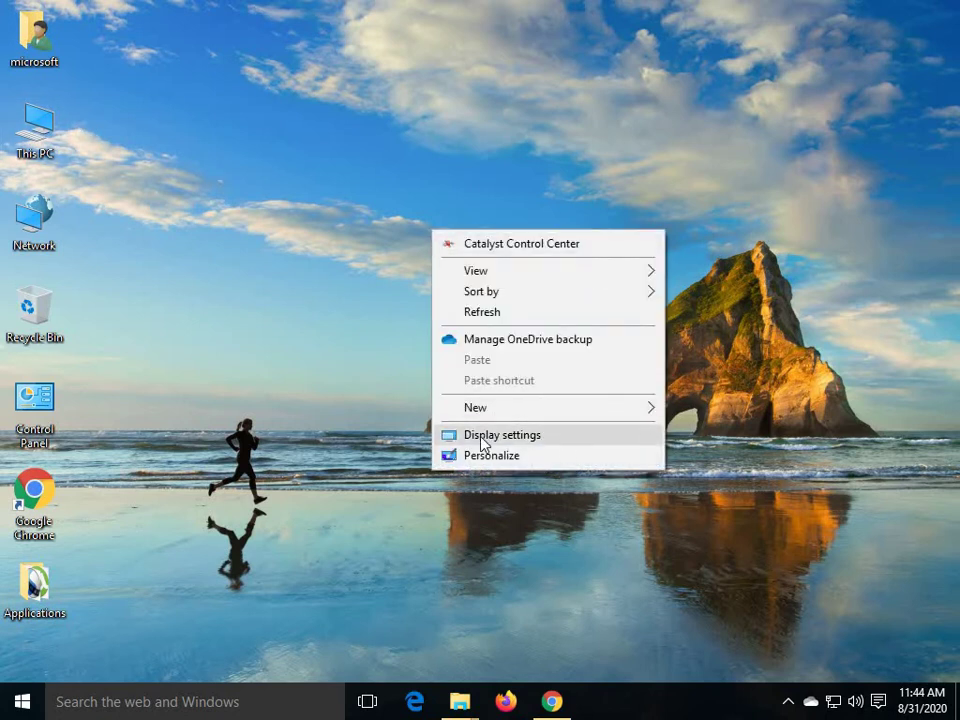
left_click(481, 442)
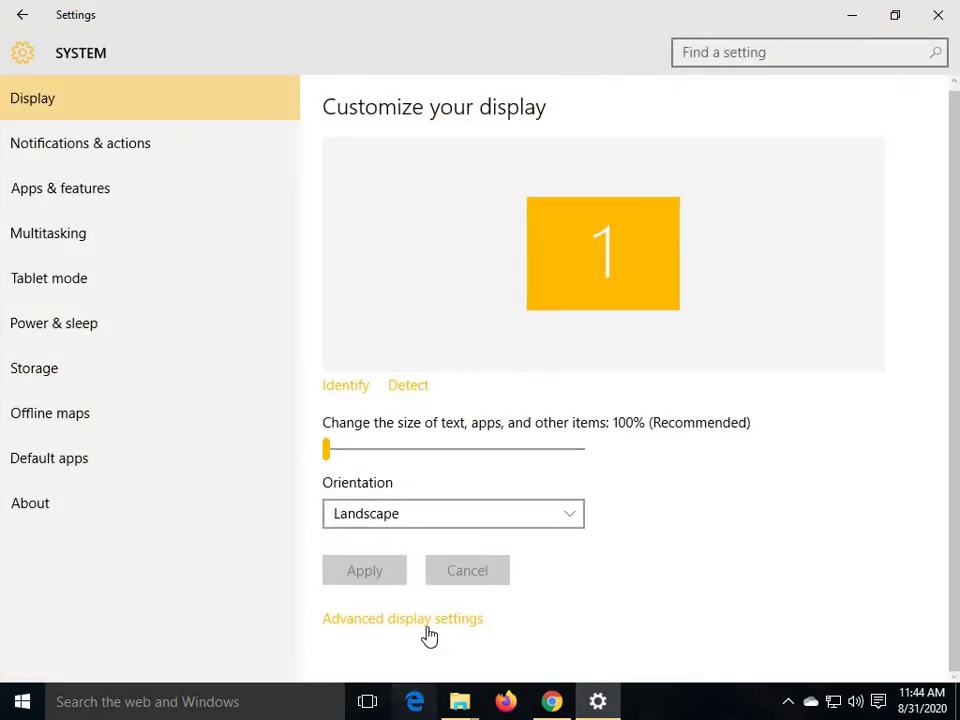
left_click(429, 619)
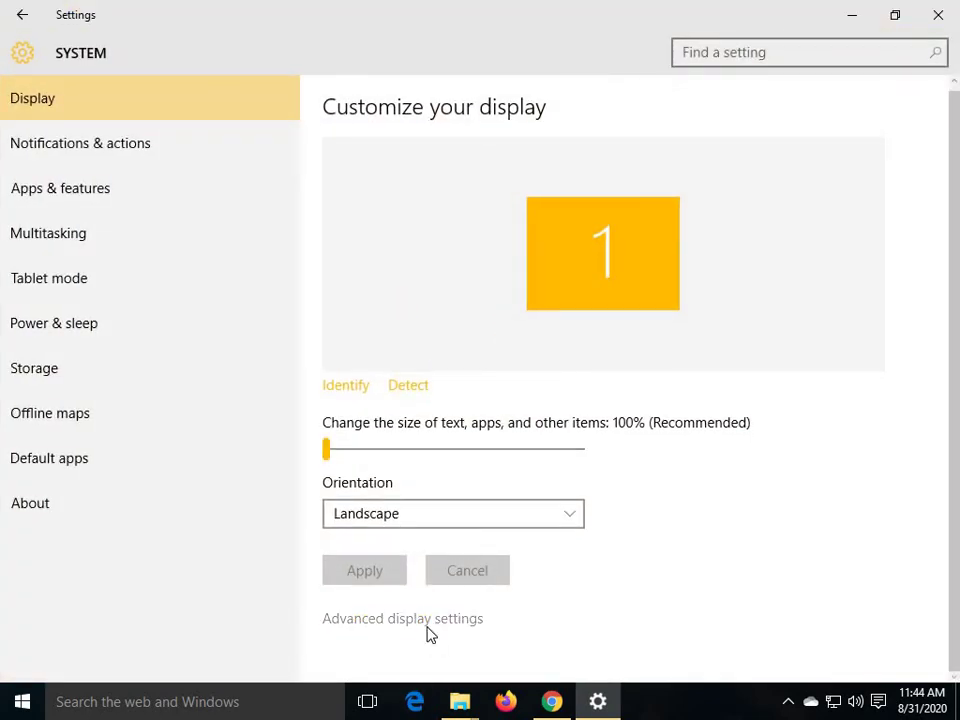
scroll(274, 529, "down", 5)
left_click(143, 619)
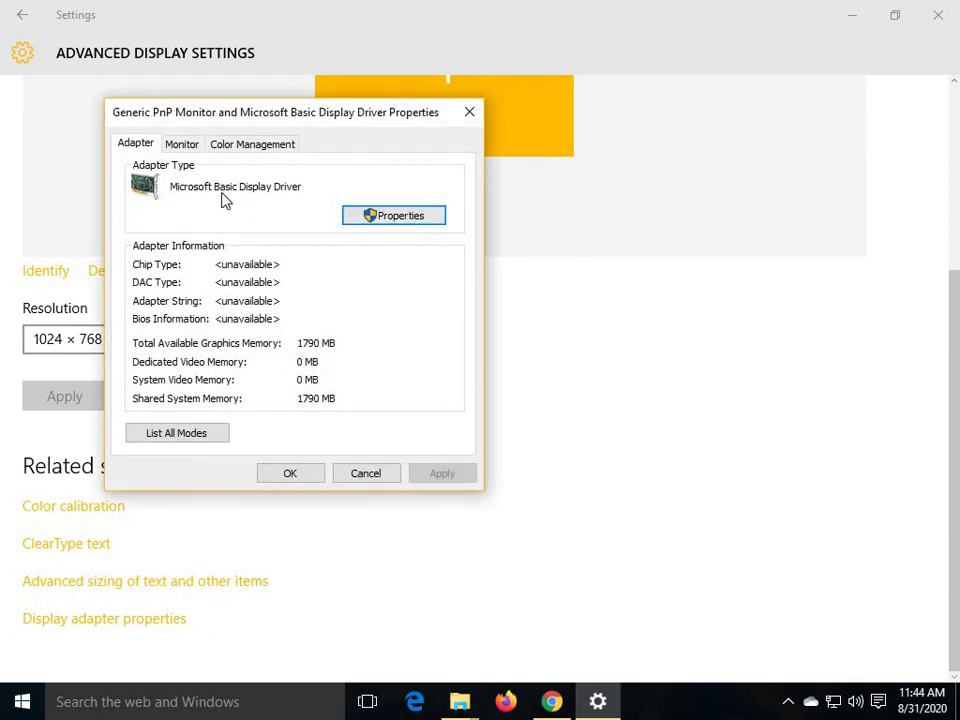
left_click(418, 222)
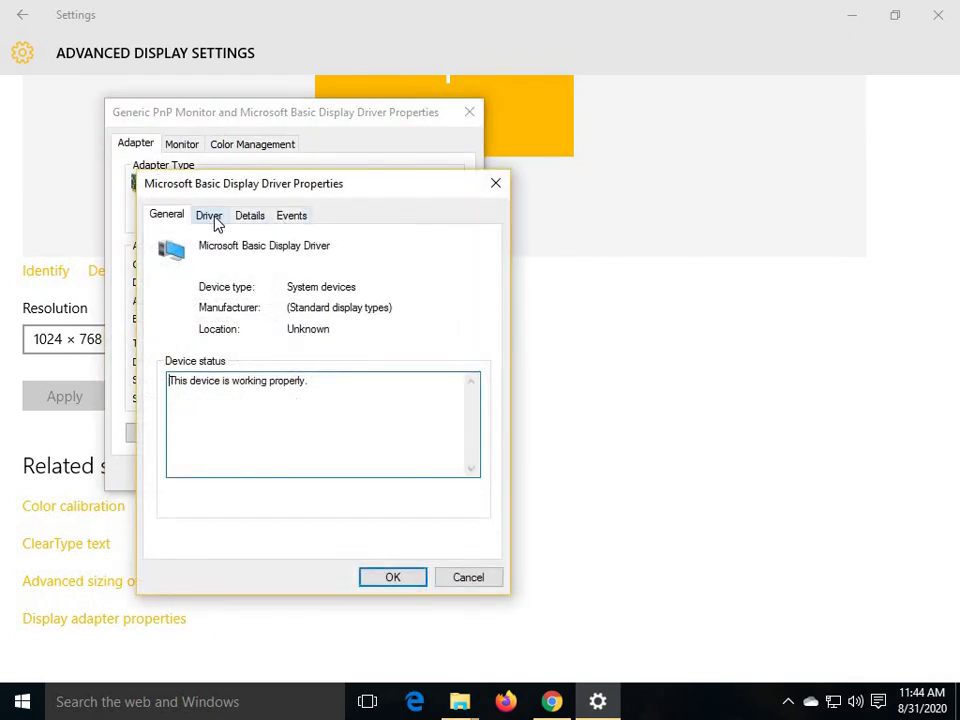
left_click(212, 218)
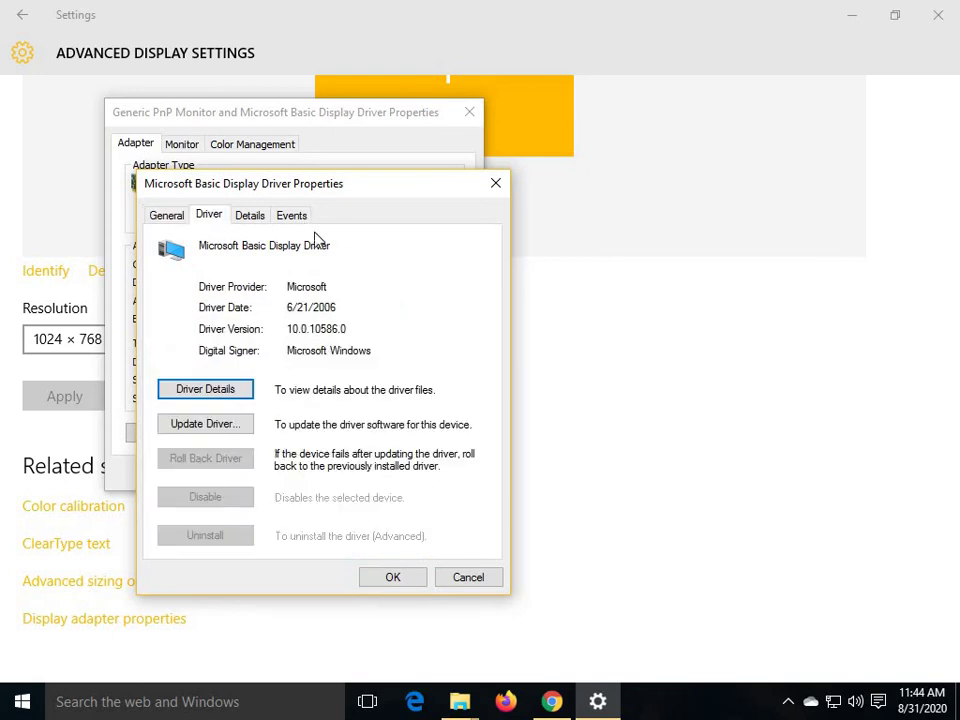
Step: Examine the compatible drivers installed on the computer for a manual adapter driver update, cancel the update and close the display settings
left_click(240, 428)
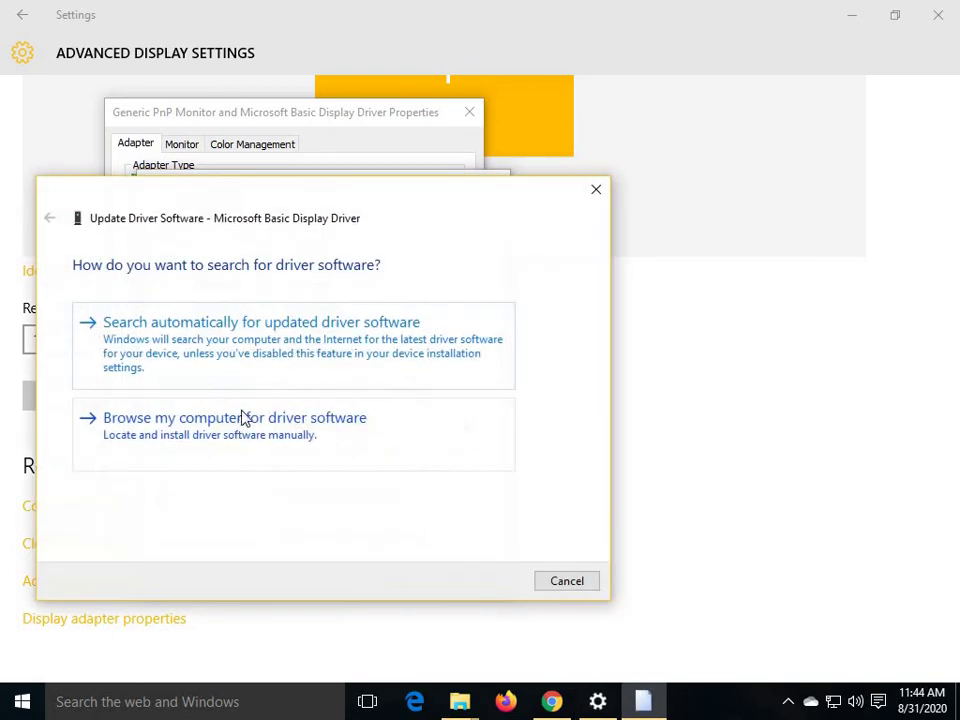
left_click(343, 437)
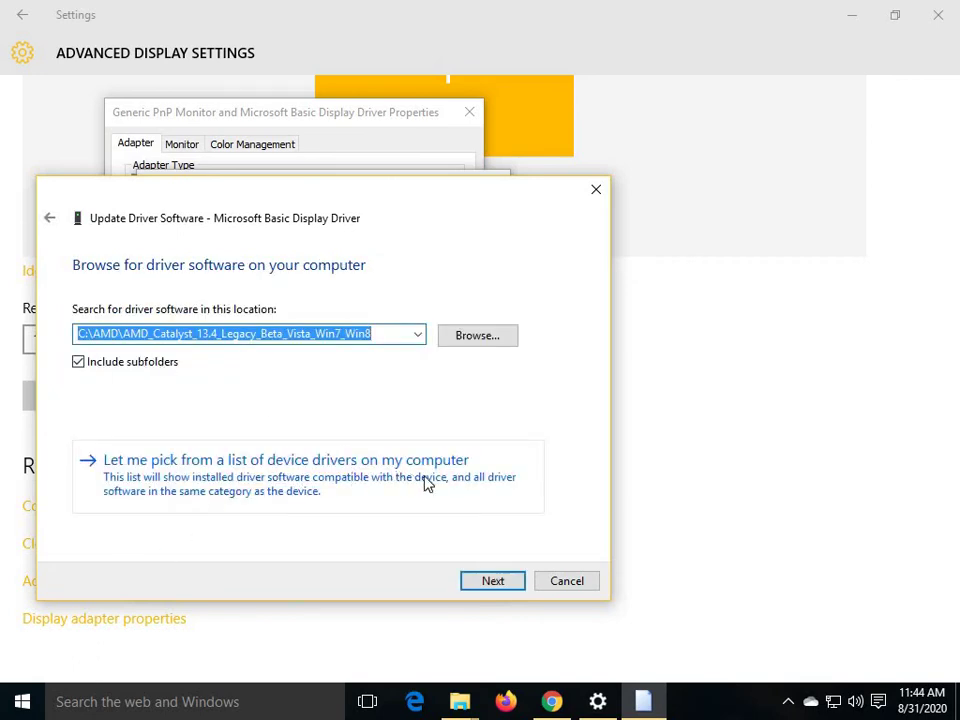
left_click(465, 484)
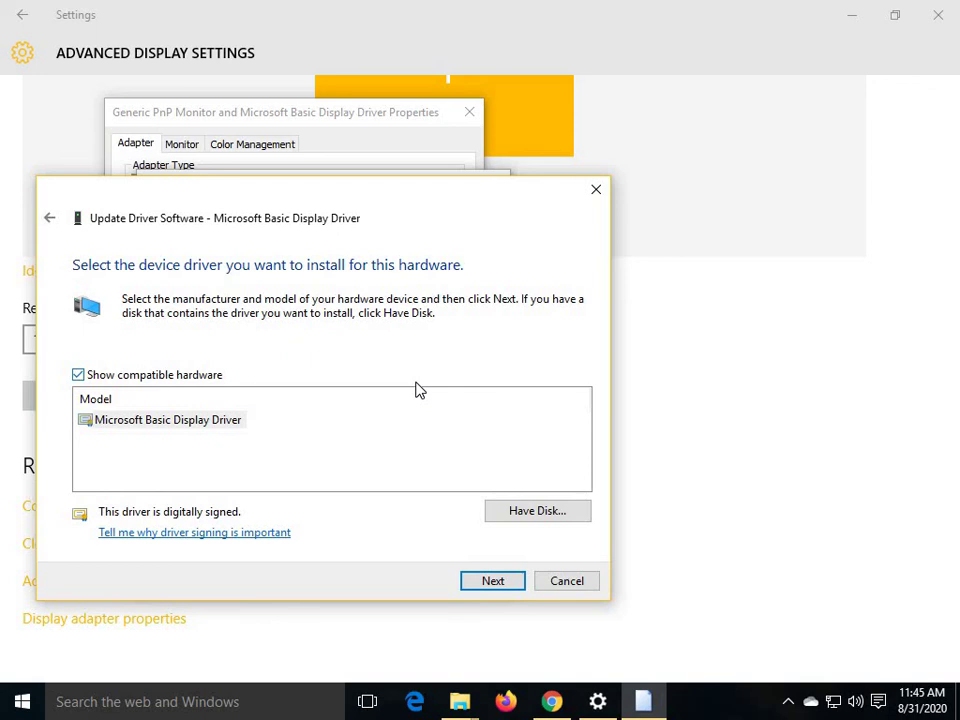
left_click(566, 581)
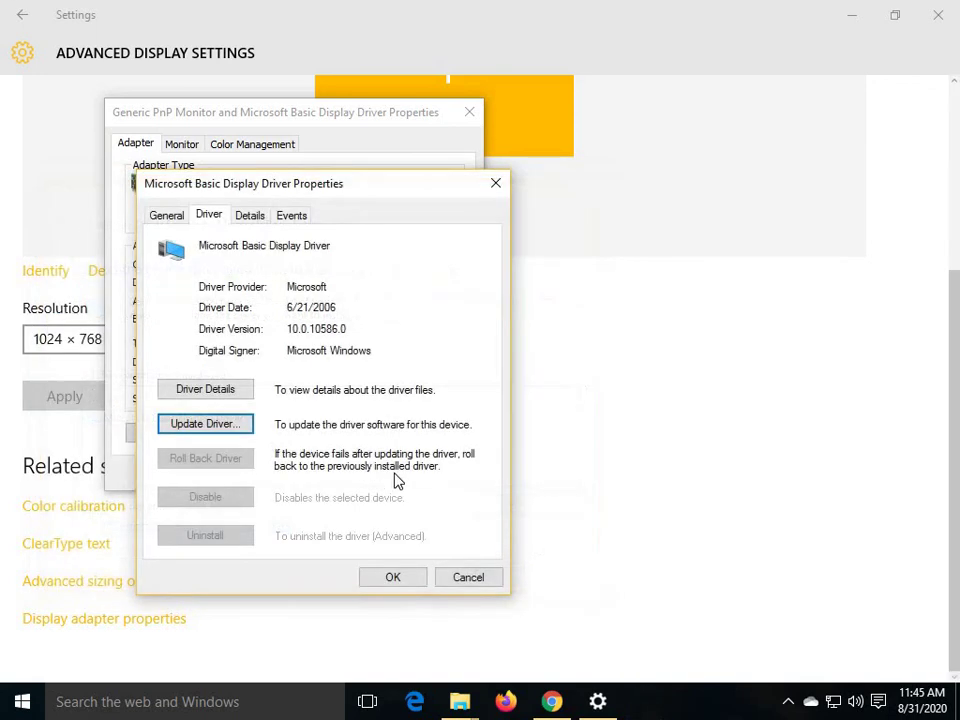
left_click(466, 578)
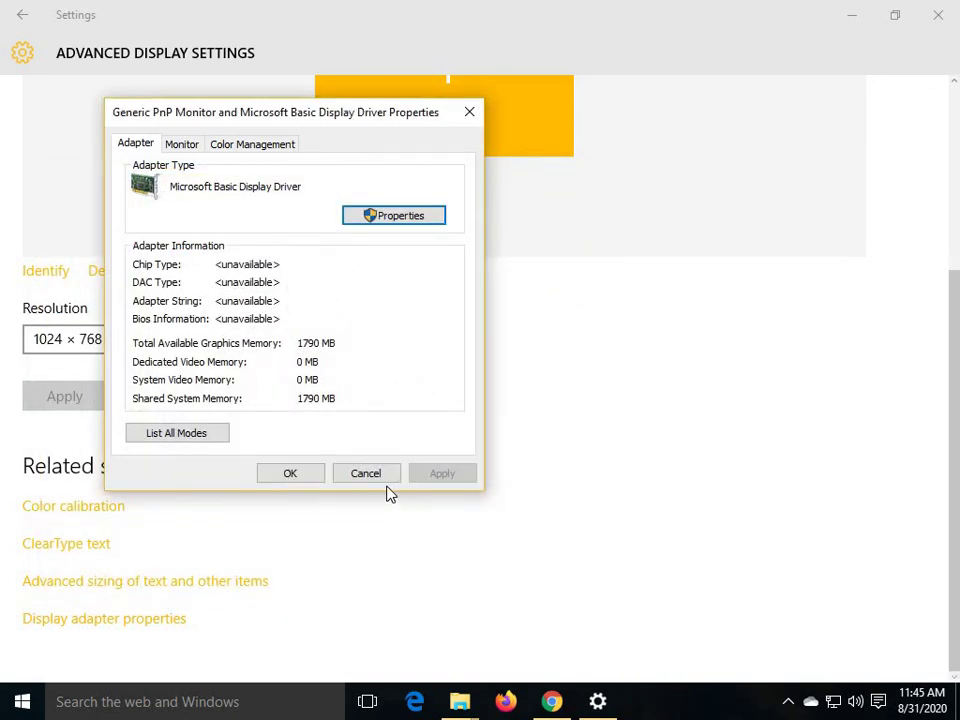
left_click(377, 480)
left_click(938, 15)
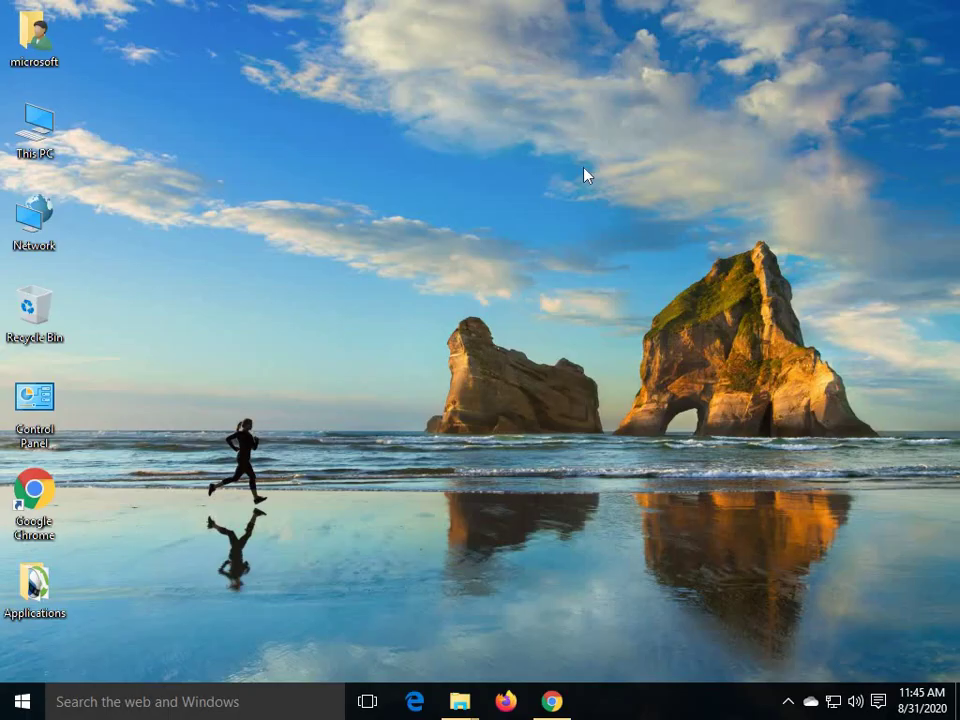